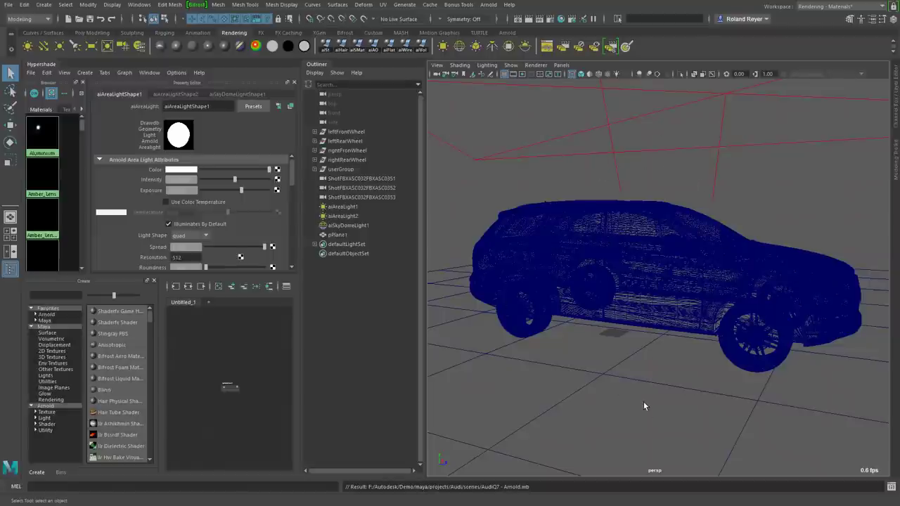
Open the Arnold RenderView from the Arnold menu and dock it beneath the perspective viewport.
left_click(489, 4)
left_click(520, 31)
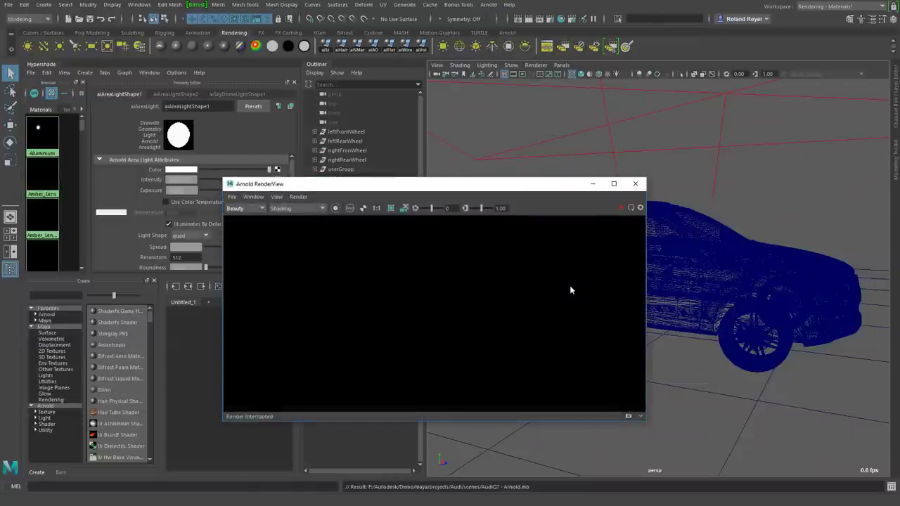
left_click_drag(485, 188, 623, 480)
left_click_drag(633, 386, 629, 239)
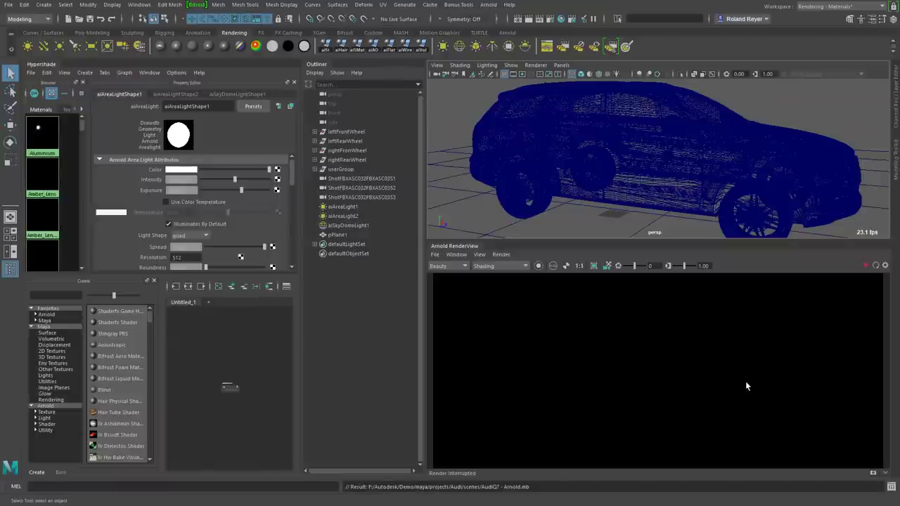
Start the IPR render, inspect aiSkyDomeLight1 around the car, then select both area lights.
left_click(867, 266)
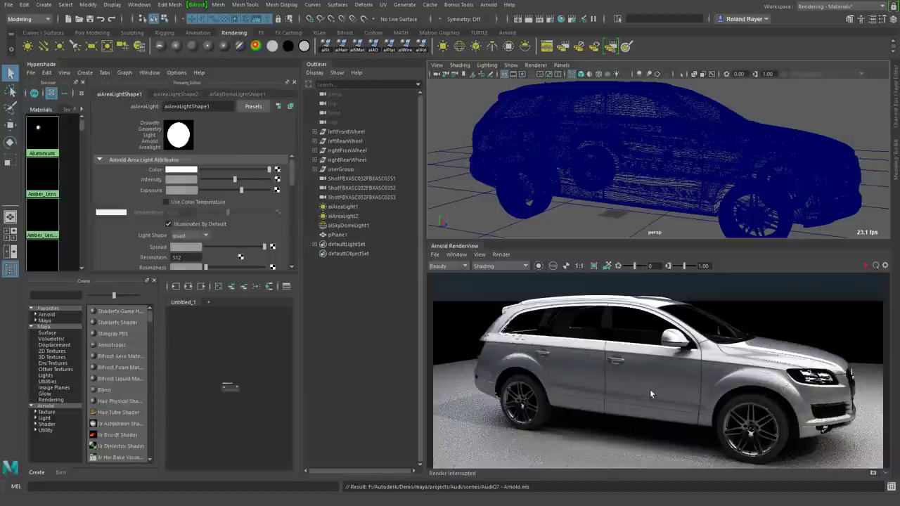
left_click(583, 222)
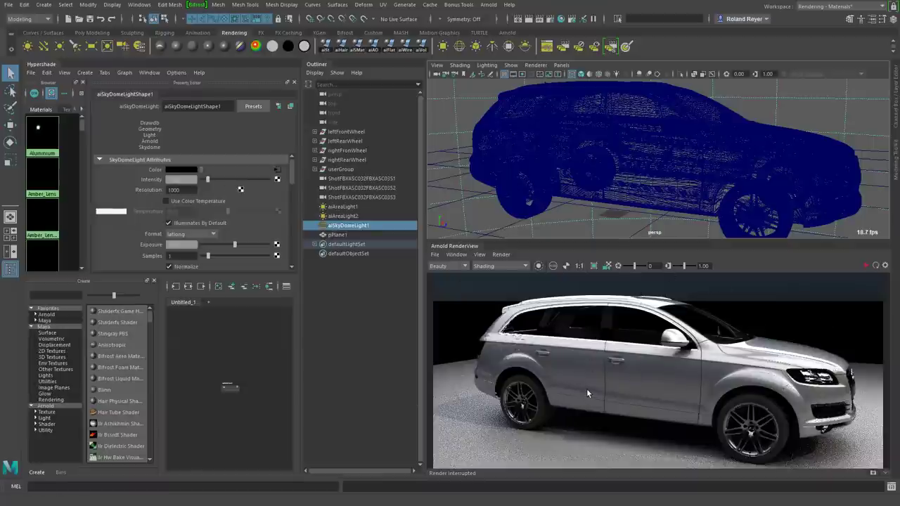
scroll(669, 167, "down", 5)
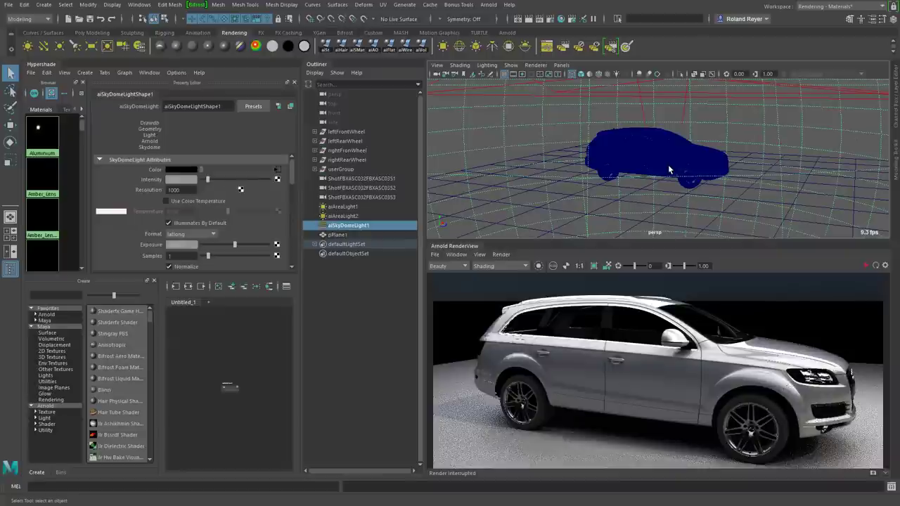
scroll(669, 164, "down", 2)
mouse_move(669, 164)
left_mouse_down("alt")
mouse_move(864, 114)
mouse_move(673, 158)
left_mouse_up("alt")
left_click(865, 113)
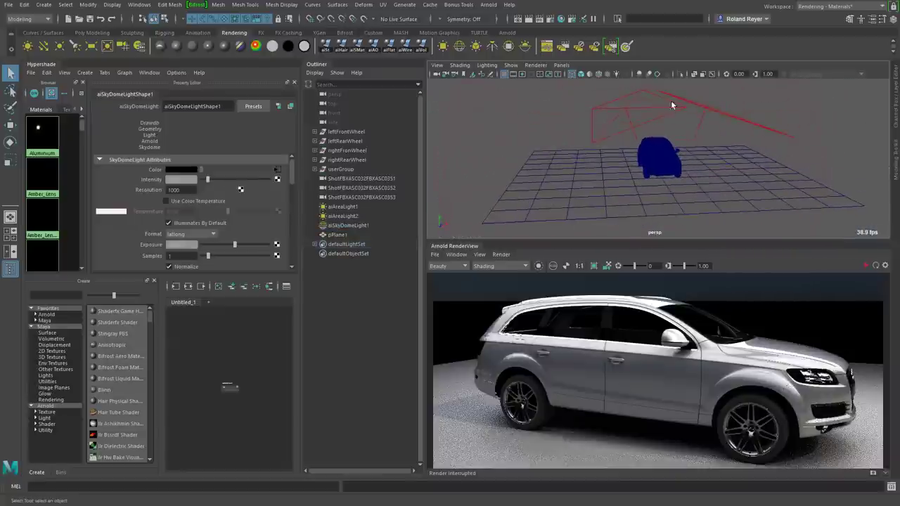
left_click_drag(678, 94, 683, 179)
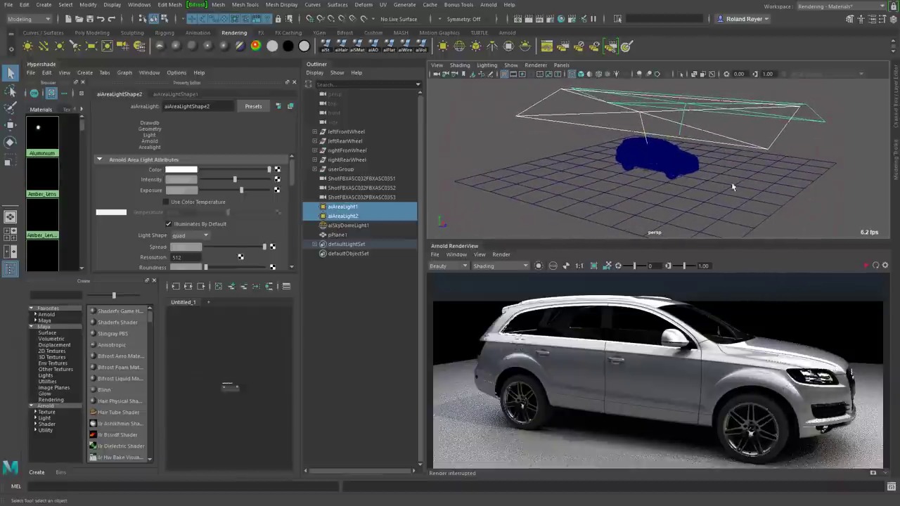
Jump to the cameraView4 bookmark and select leftFrontWheel through userGroup for a new material.
left_click(468, 74)
left_click(495, 109)
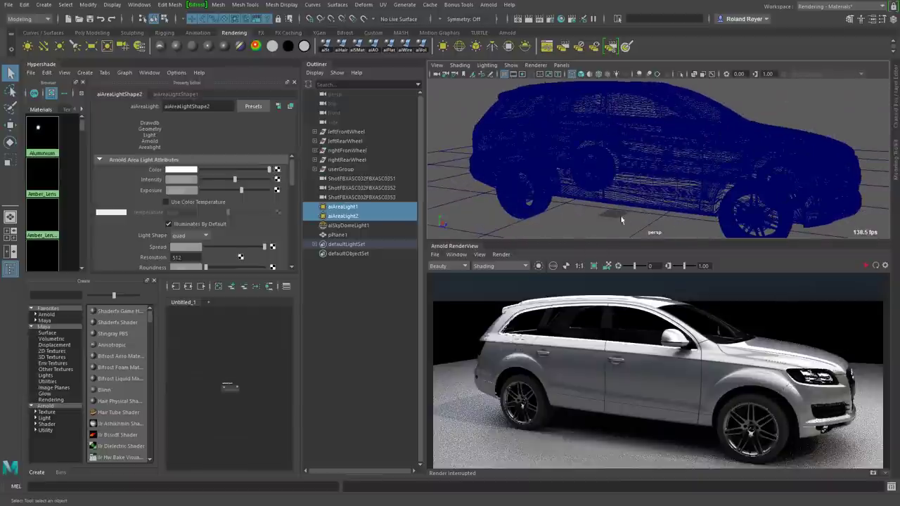
left_click_drag(346, 131, 352, 168)
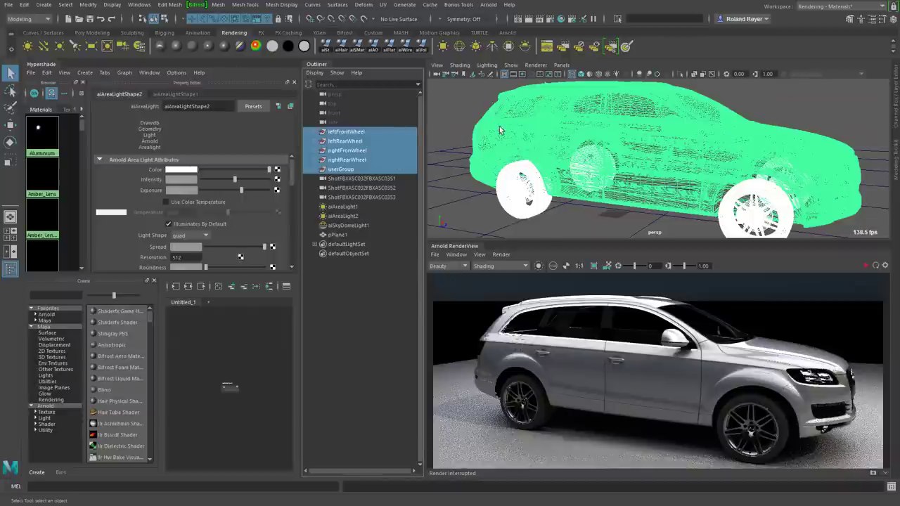
right_click(581, 88)
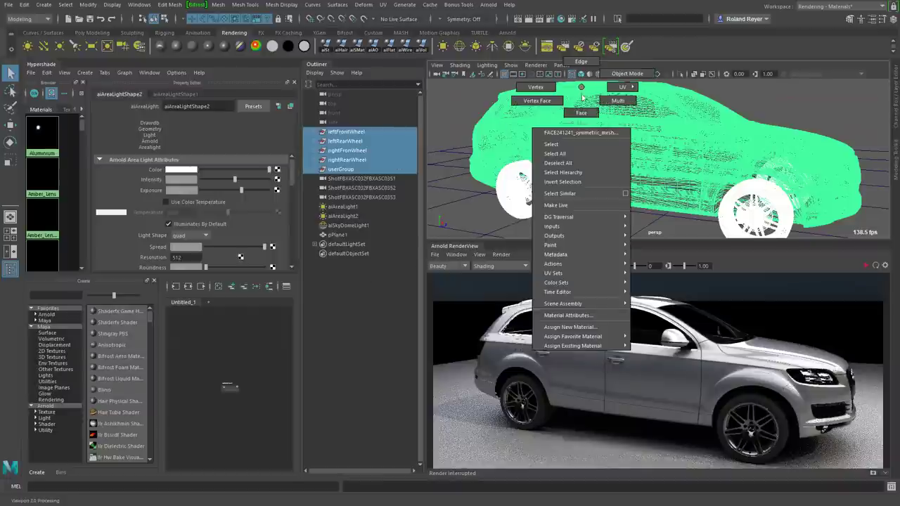
mouse_move(573, 336)
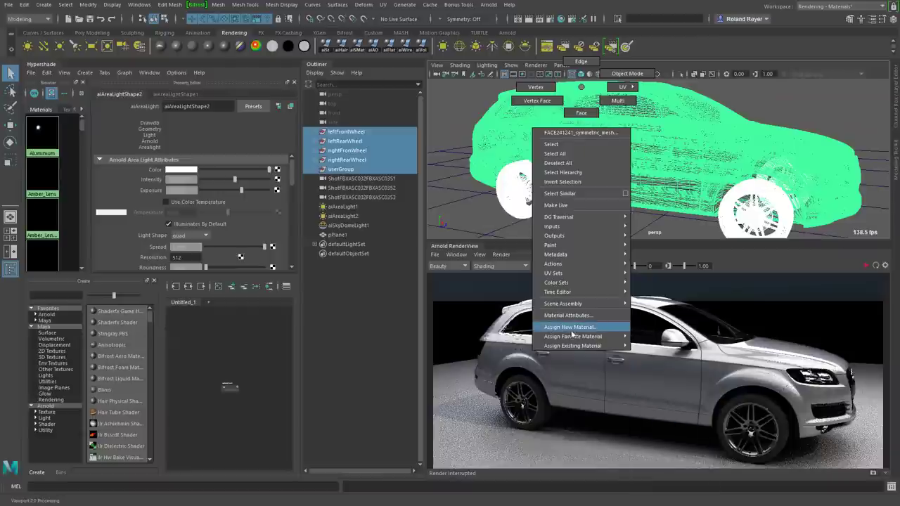
In Assign New Material, add the aiRaySwitch shader to favorites.
left_click(586, 328)
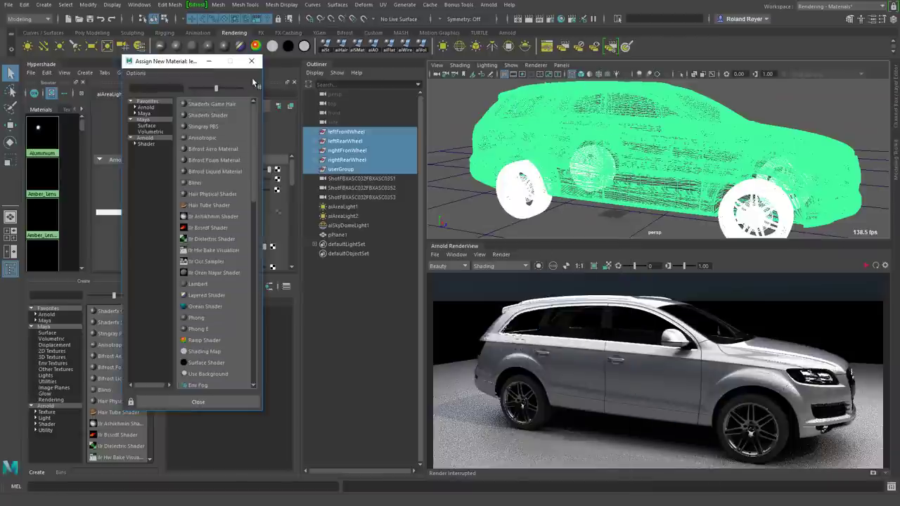
left_click_drag(160, 62, 414, 81)
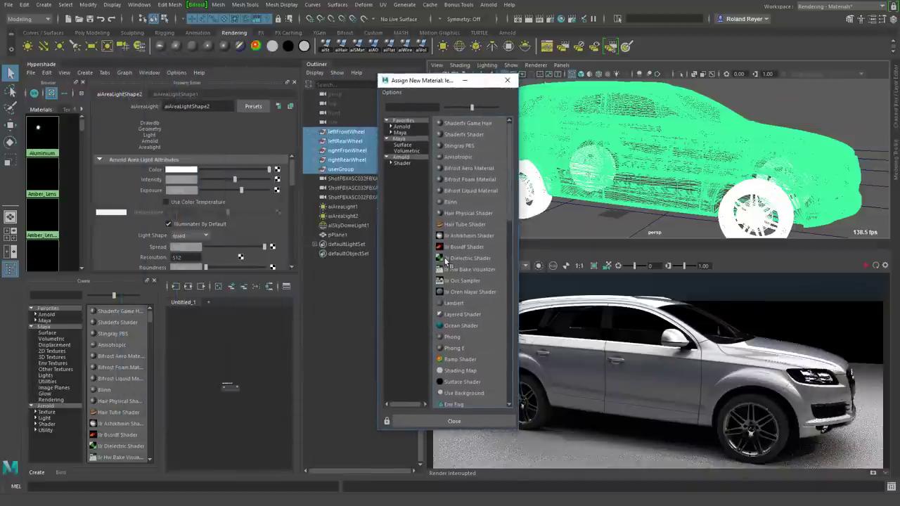
left_click(401, 163)
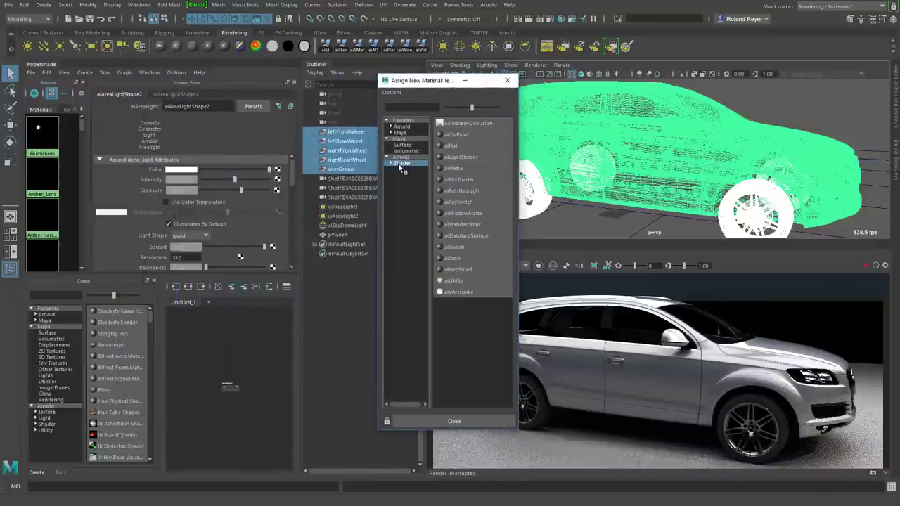
right_click(464, 202)
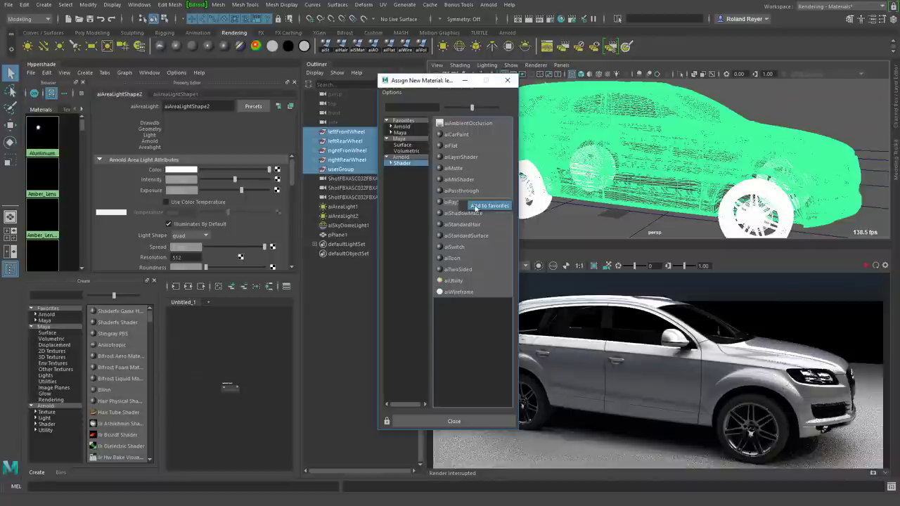
left_click(485, 206)
Browse the favorites, then create and assign an aiToon shader to the wheels and body.
left_click(399, 139)
left_click(399, 133)
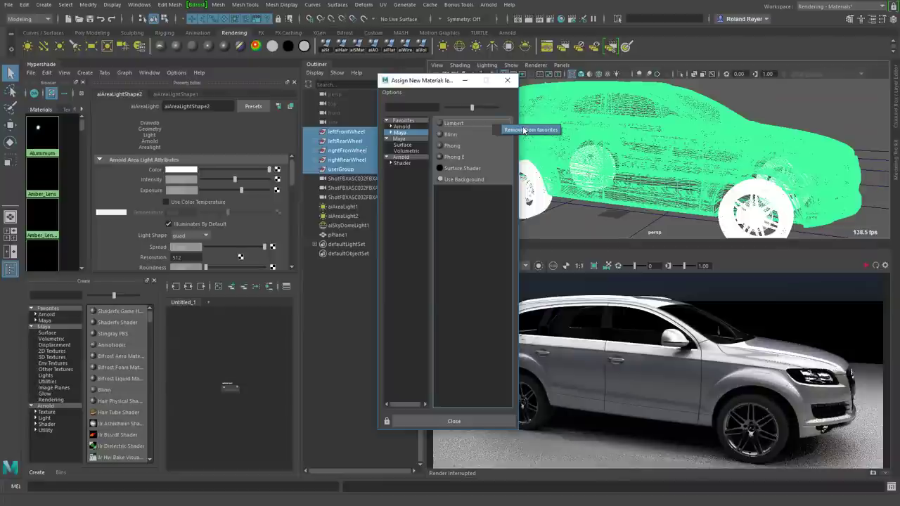
left_click(467, 275)
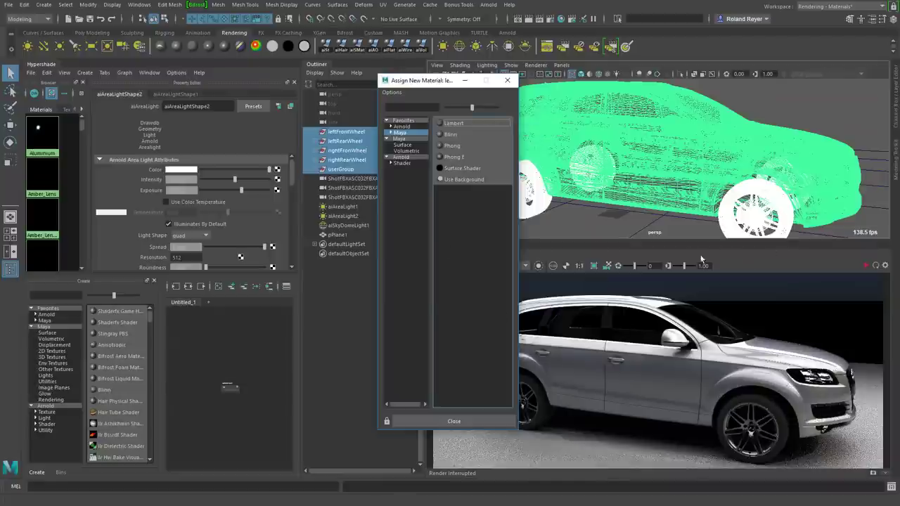
left_click(403, 163)
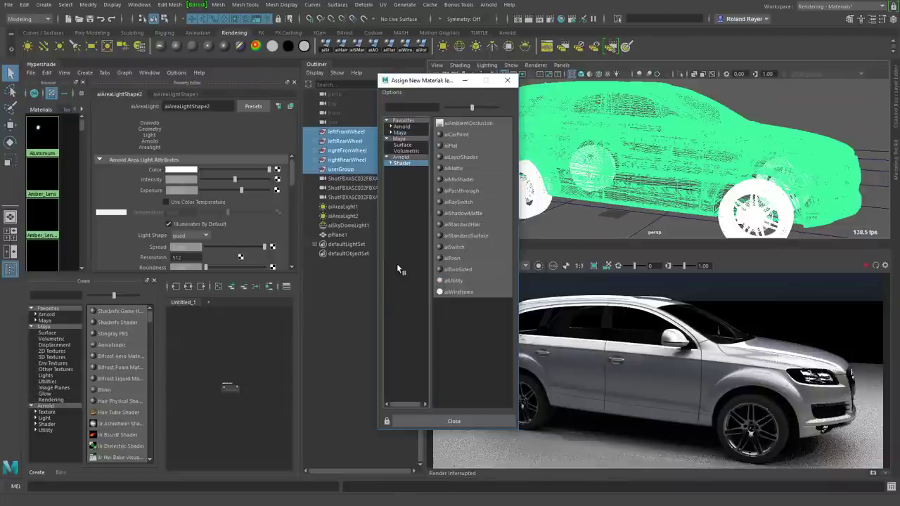
left_click(453, 260)
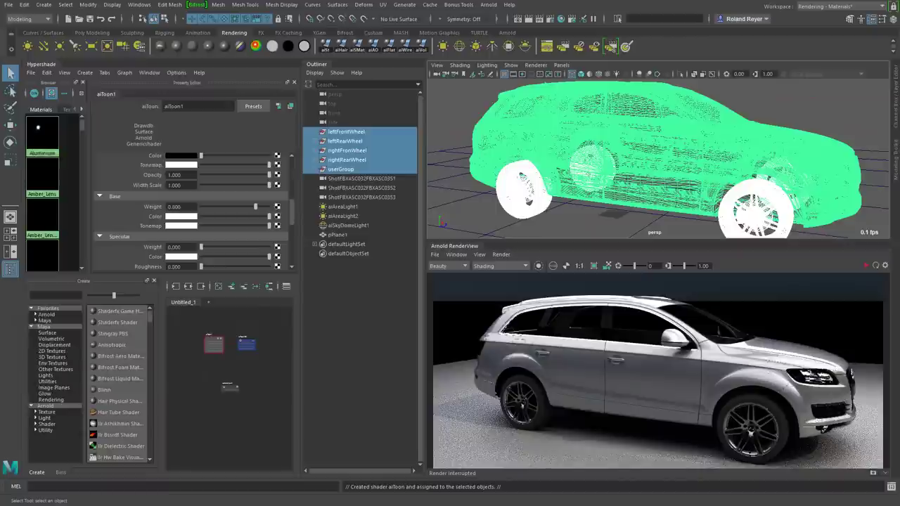
Restart the IPR render in grey toon shading and review aiToon1's edge width scaling and opacity.
left_click(866, 267)
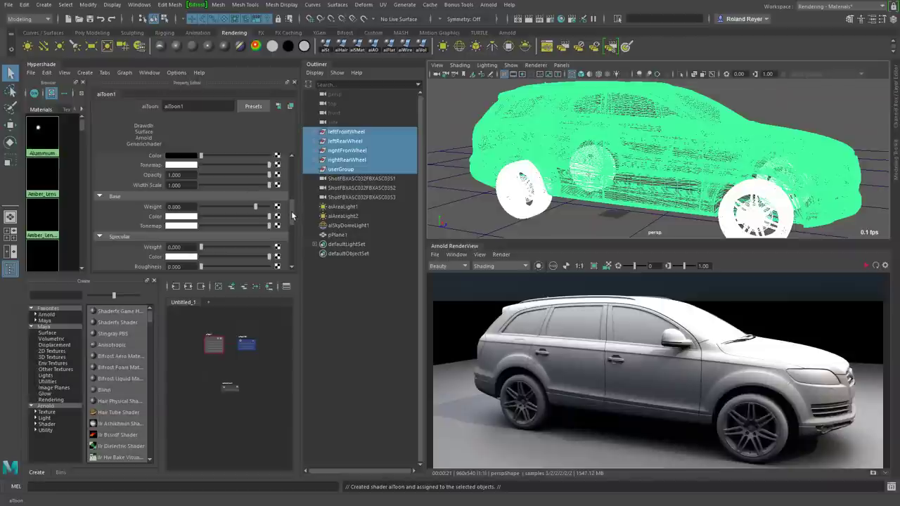
left_click_drag(292, 216, 297, 169)
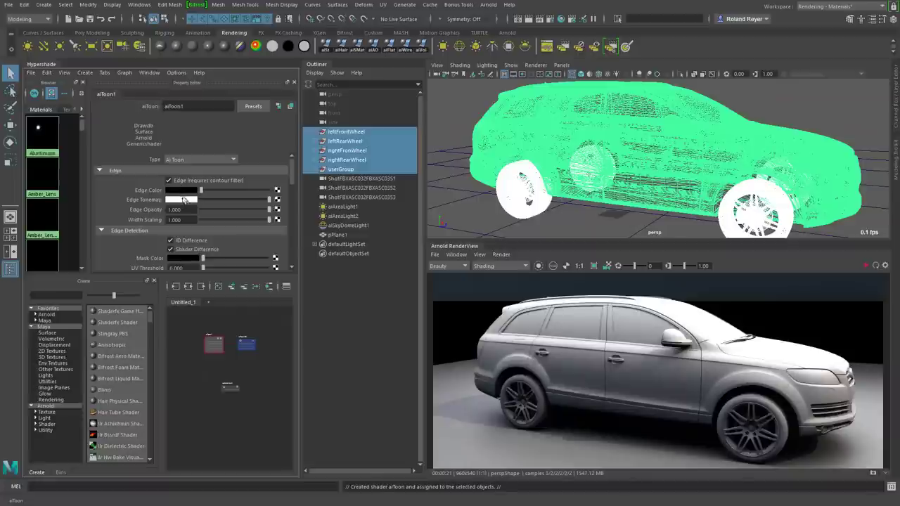
left_click(174, 219)
left_click(173, 210)
mouse_move(294, 181)
left_mouse_down()
mouse_move(300, 206)
mouse_move(304, 174)
left_mouse_up()
left_click(551, 19)
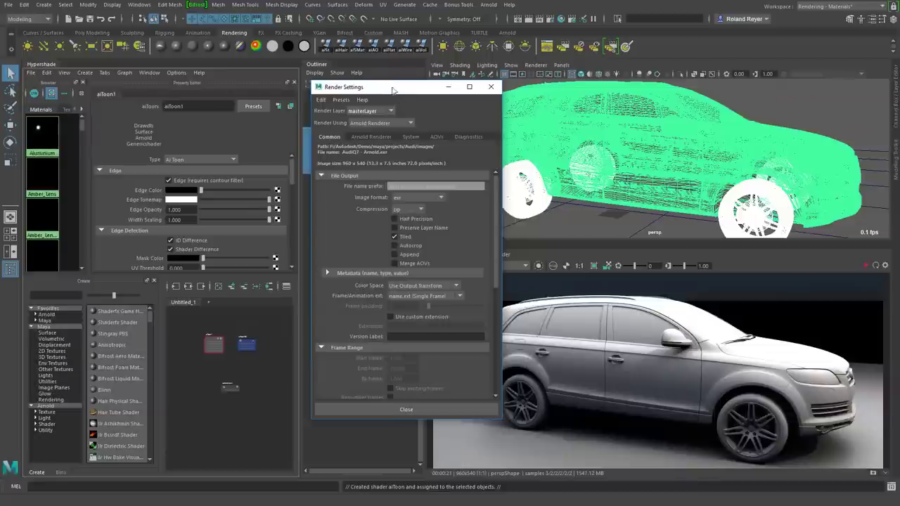
On the Arnold Renderer tab, set the Filter type to contour with width 2.000.
left_click_drag(395, 88, 391, 65)
left_click(367, 114)
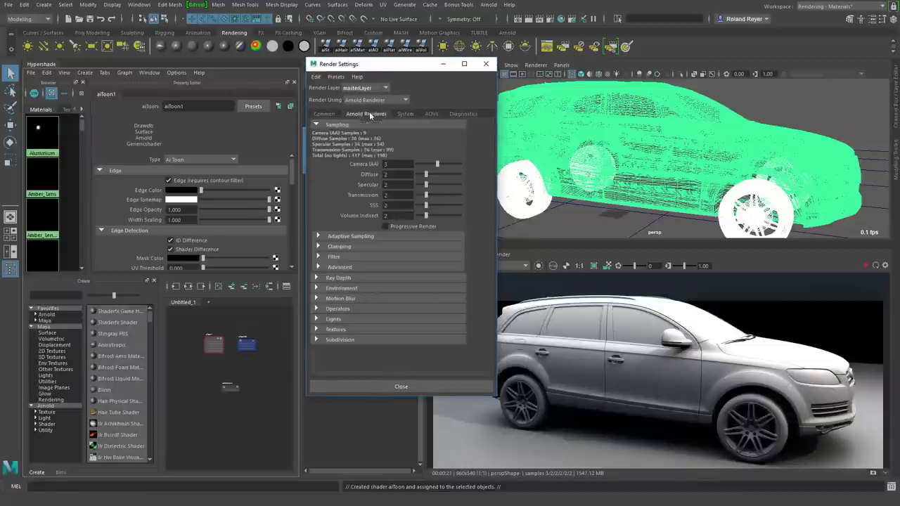
left_click(341, 258)
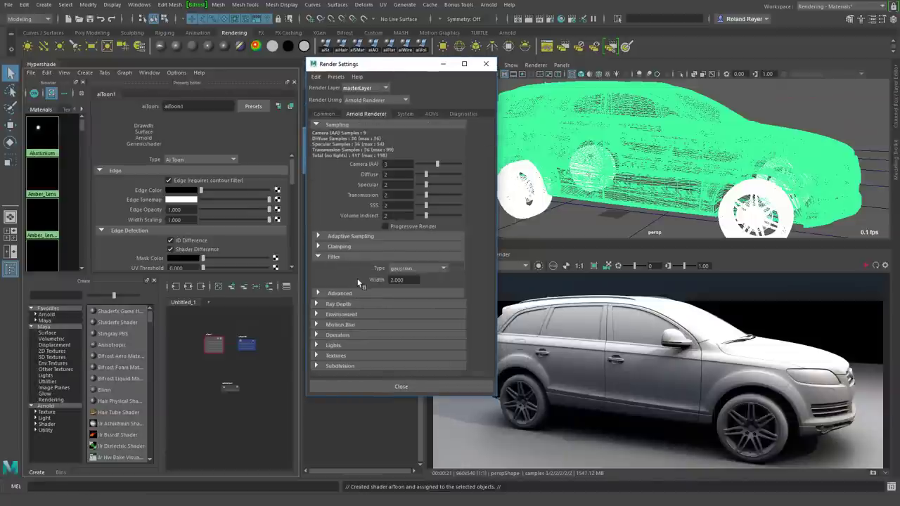
left_click(424, 269)
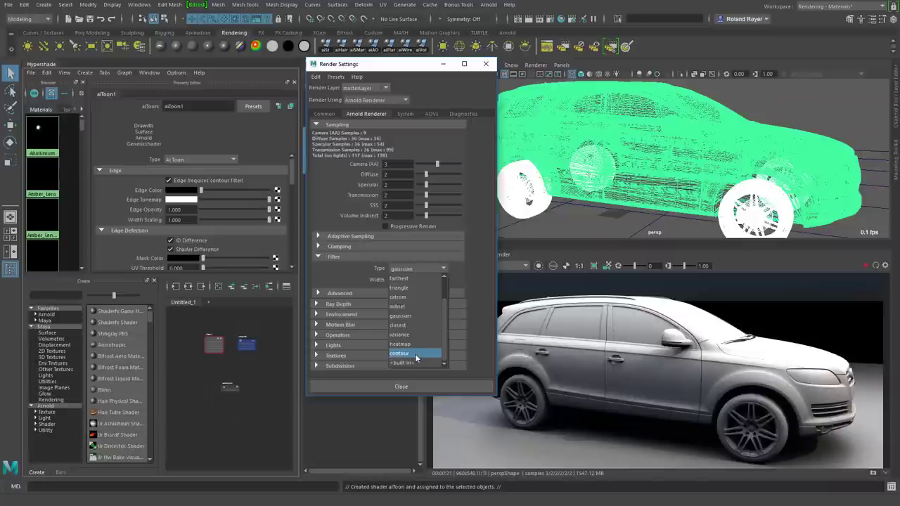
left_click(415, 354)
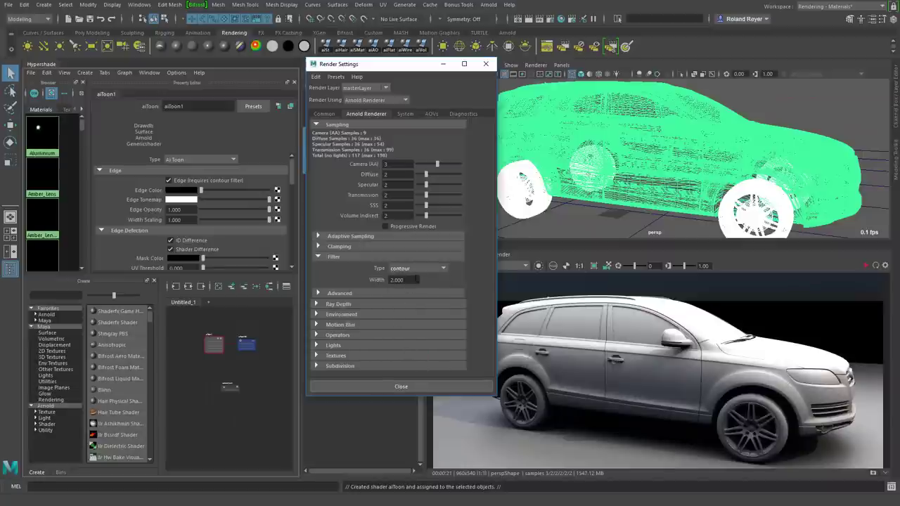
left_click(397, 280)
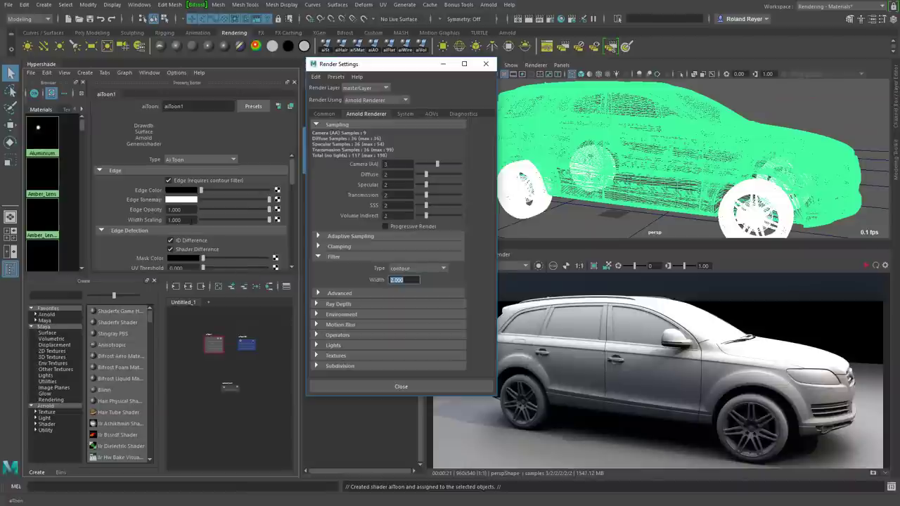
left_click(185, 220)
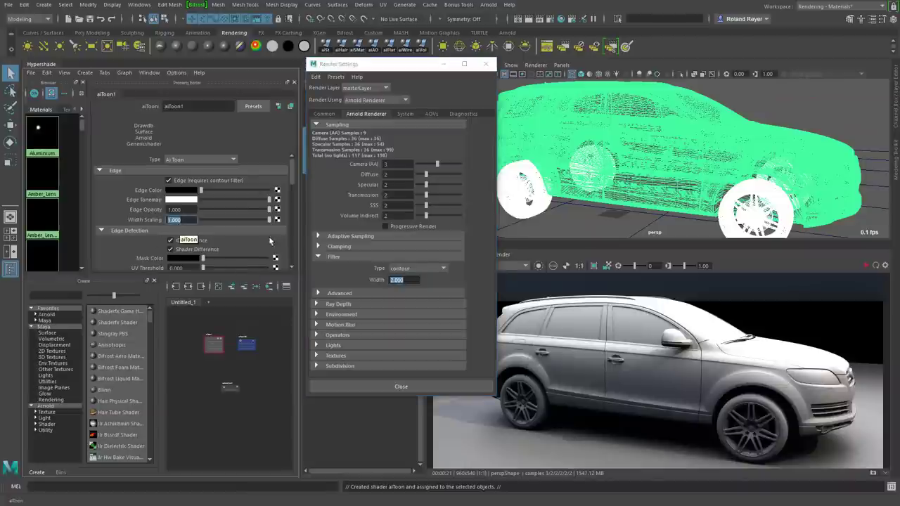
Close Render Settings and re-render the car with the contour filter, stopping once outlines appear.
left_click(426, 386)
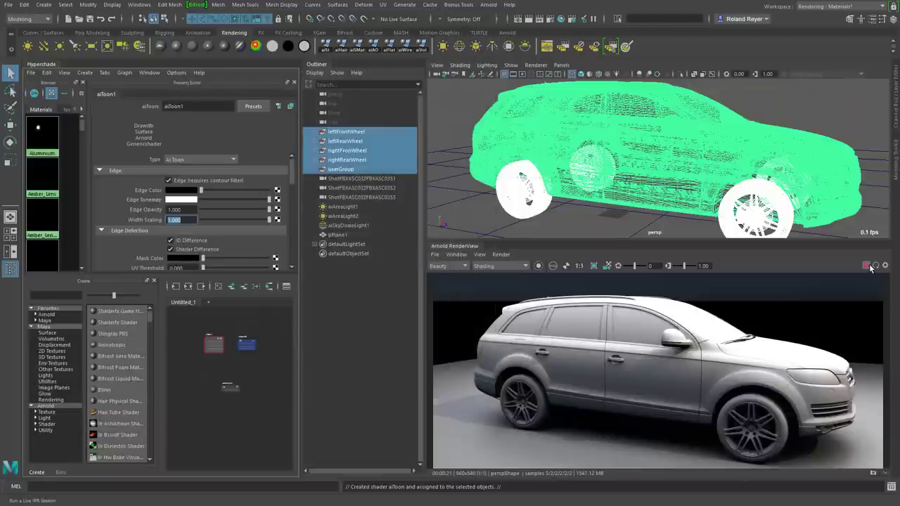
left_click(867, 266)
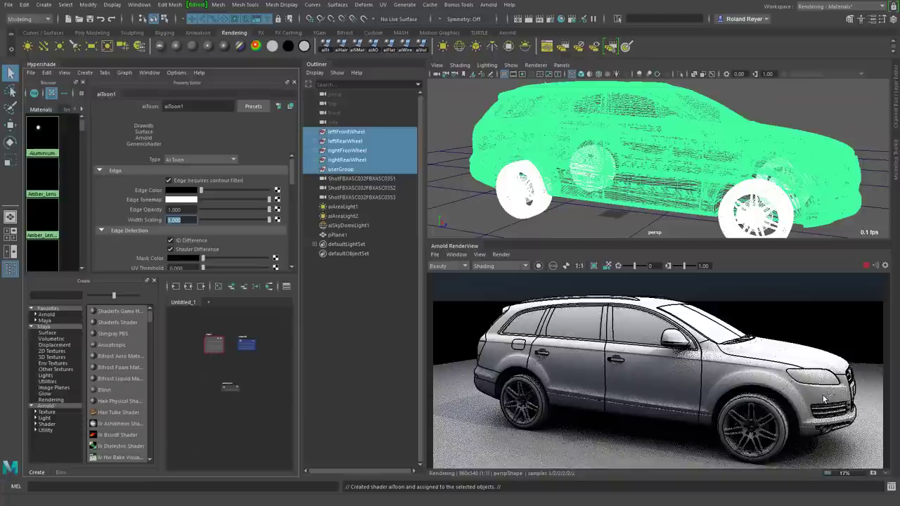
left_click(866, 265)
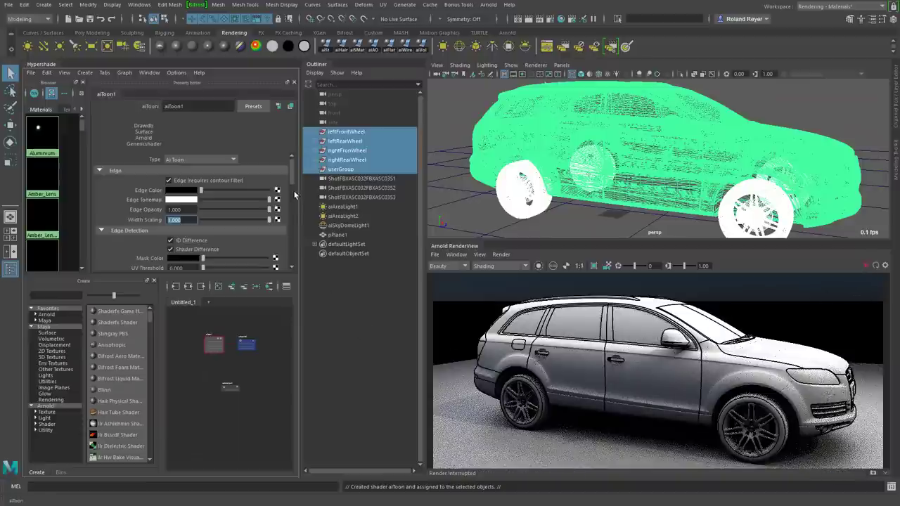
left_click_drag(293, 177, 295, 214)
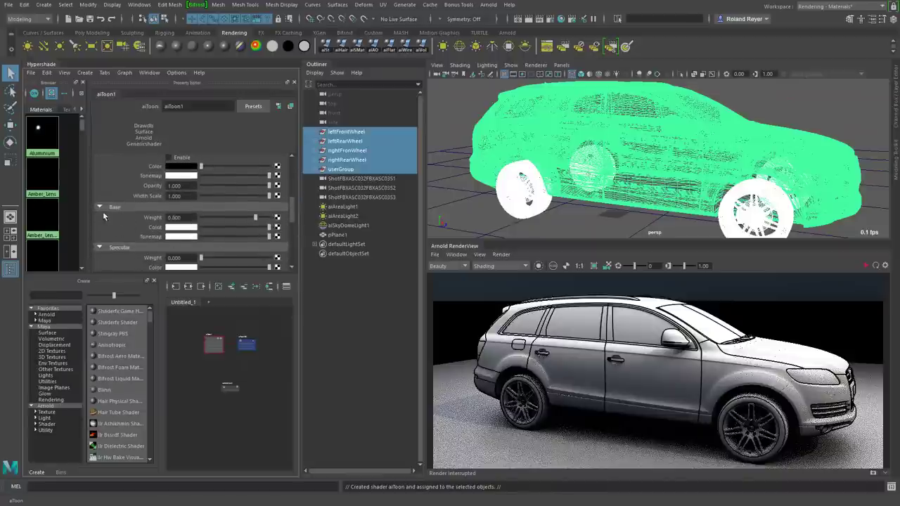
Set aiToon1 Base weight to 0 and Emission weight to 1, then restart the render.
left_click_drag(254, 223, 197, 221)
left_click_drag(294, 221, 294, 248)
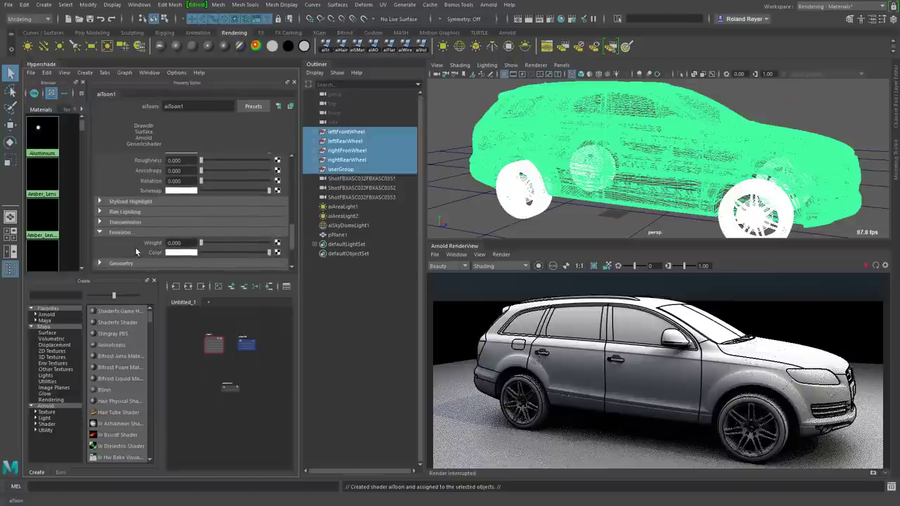
left_click_drag(203, 243, 277, 248)
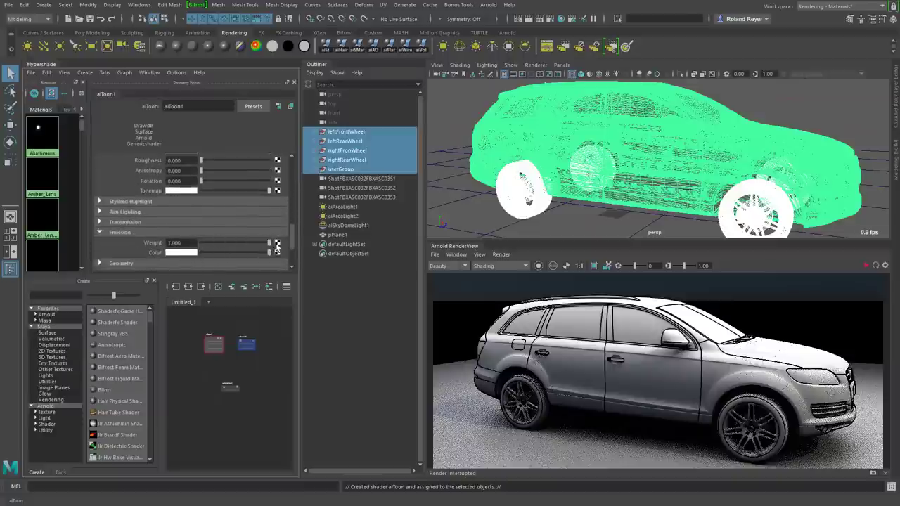
left_click(866, 265)
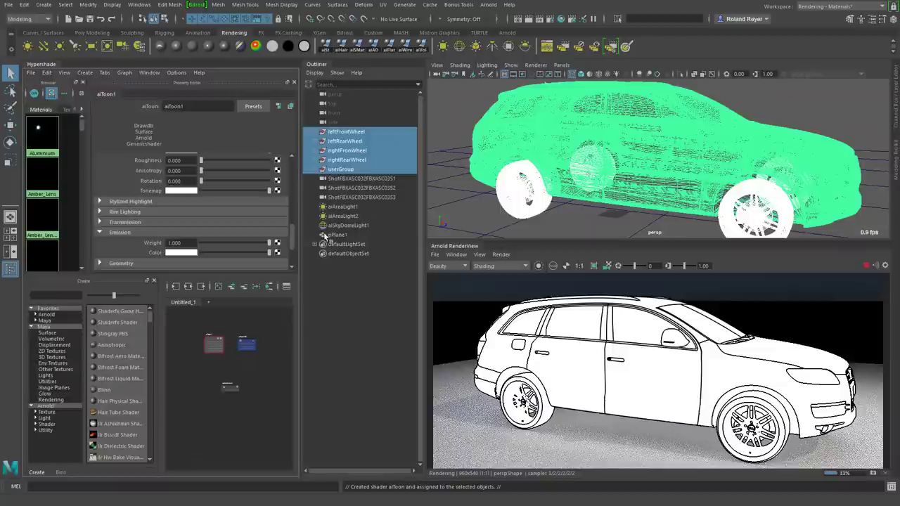
Drag the aiToon Angle Threshold down from 180 to about 30.667.
left_click_drag(293, 242, 294, 190)
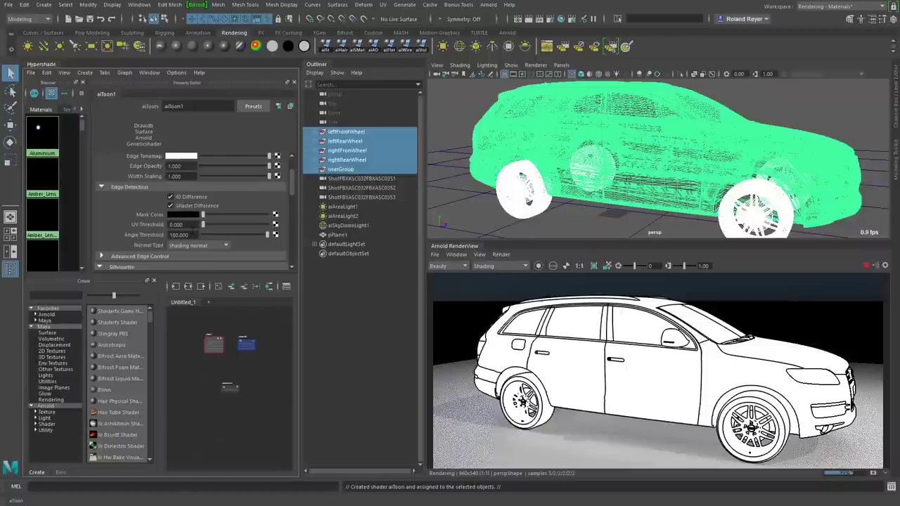
left_click(178, 235)
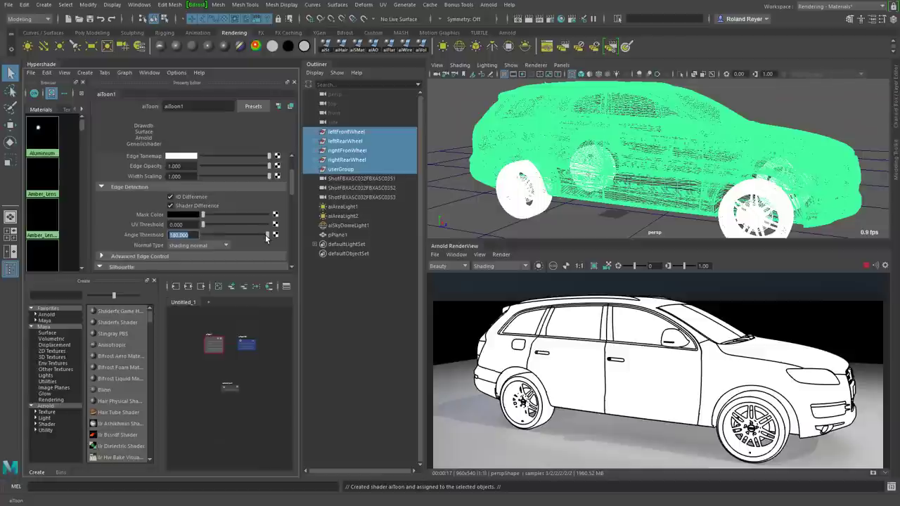
left_click_drag(266, 236, 213, 240)
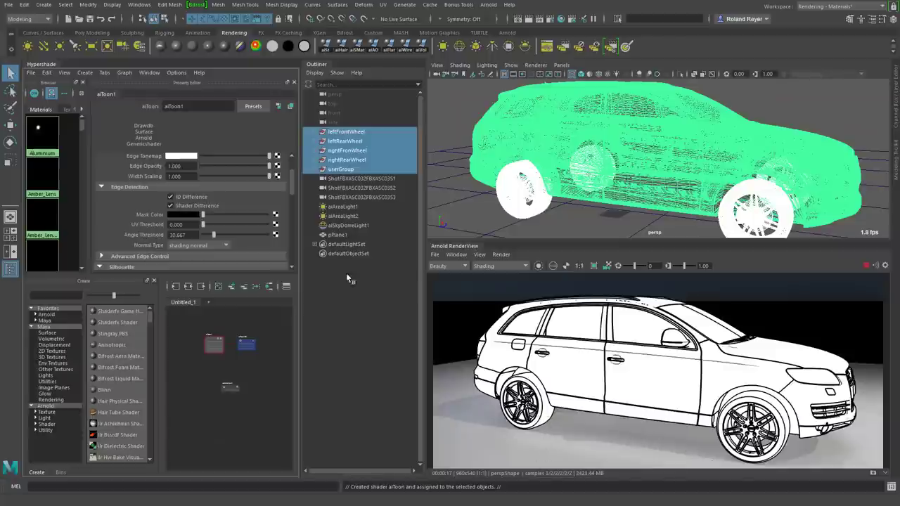
Uncheck ID Difference in aiToon1 Edge Detection, leaving Shader Difference on.
left_click(170, 199)
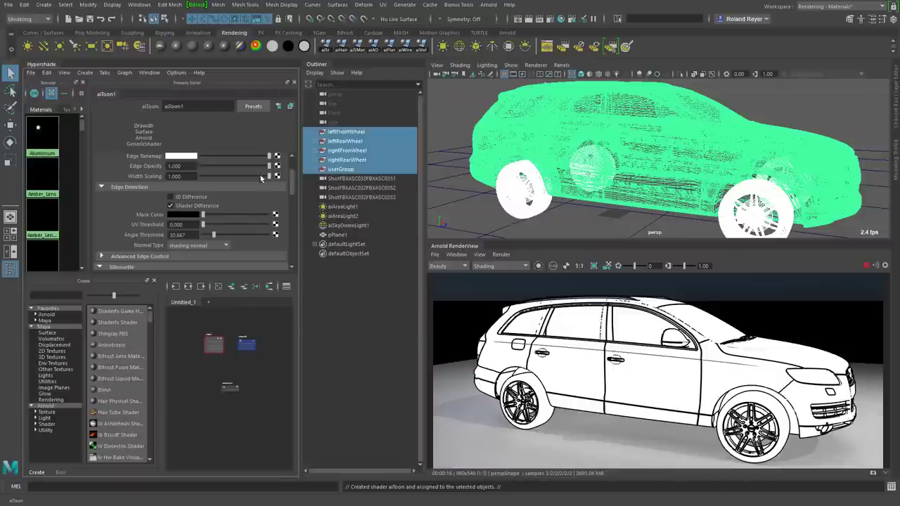
Set the aiToon Emission weight to 0 and the Base weight back to 1.
left_click_drag(291, 191, 233, 223)
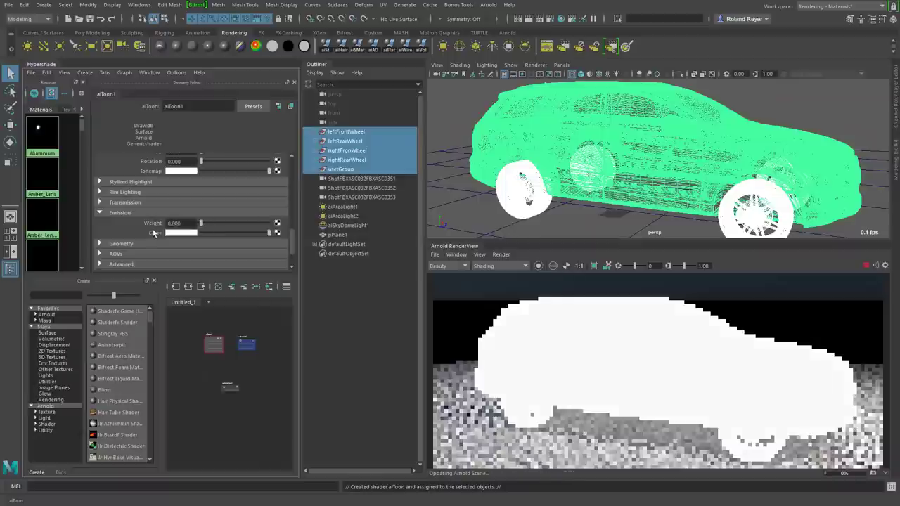
scroll(252, 210, "up", 3)
scroll(250, 205, "up", 2)
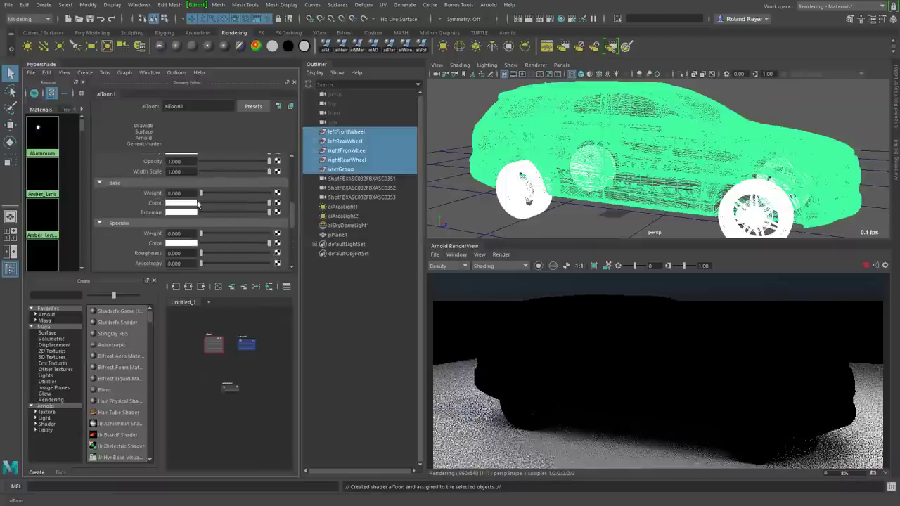
left_click_drag(204, 193, 270, 192)
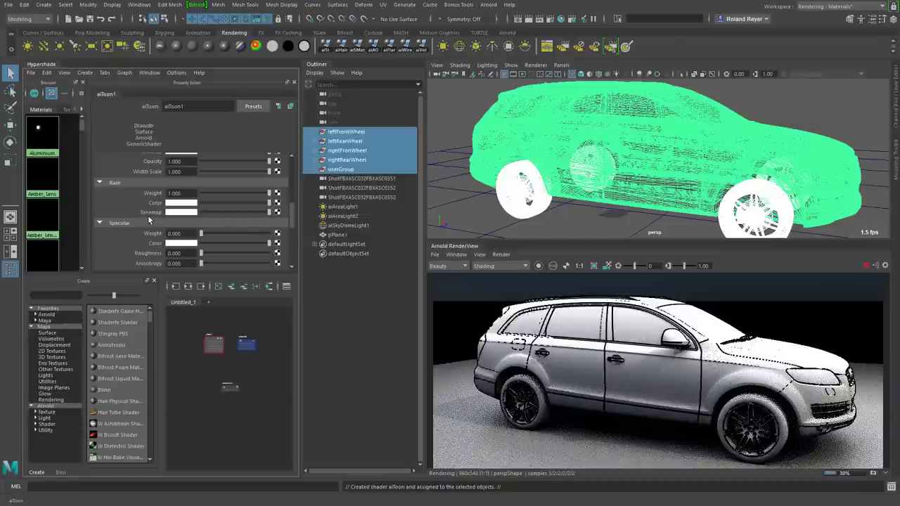
Drive the base tonemap with a four-stop ramp, white at about 0.636, interpolation None.
left_click(278, 211)
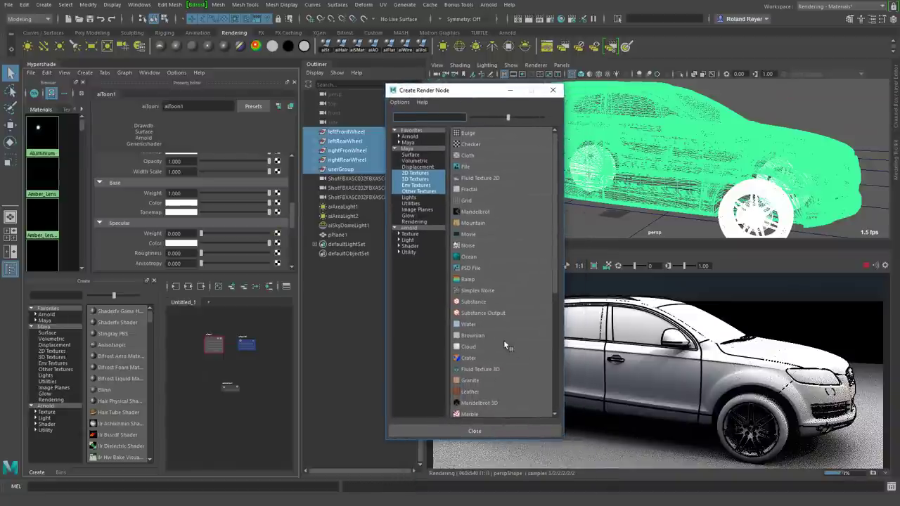
left_click(464, 280)
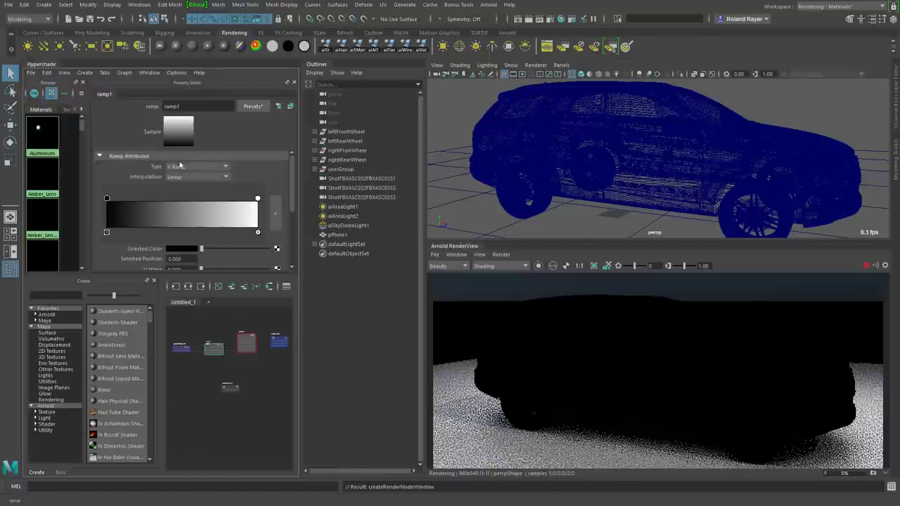
left_click(138, 215)
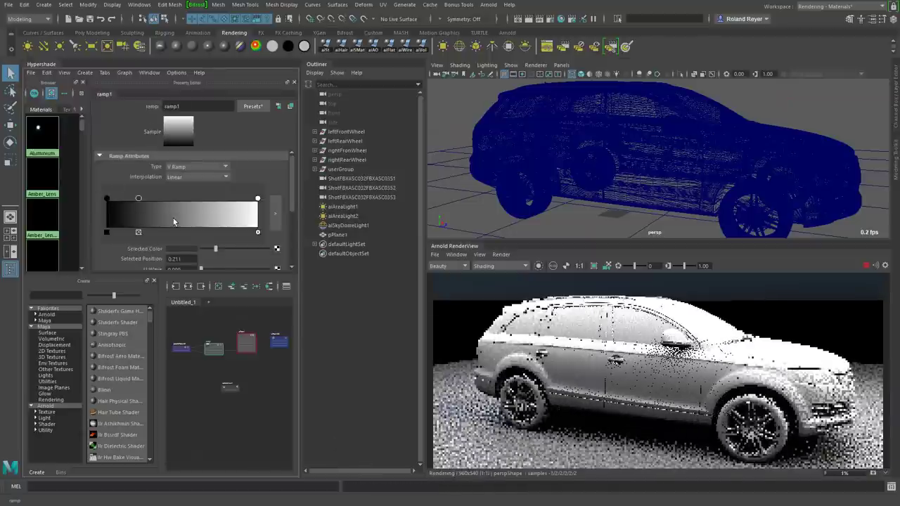
left_click(167, 214)
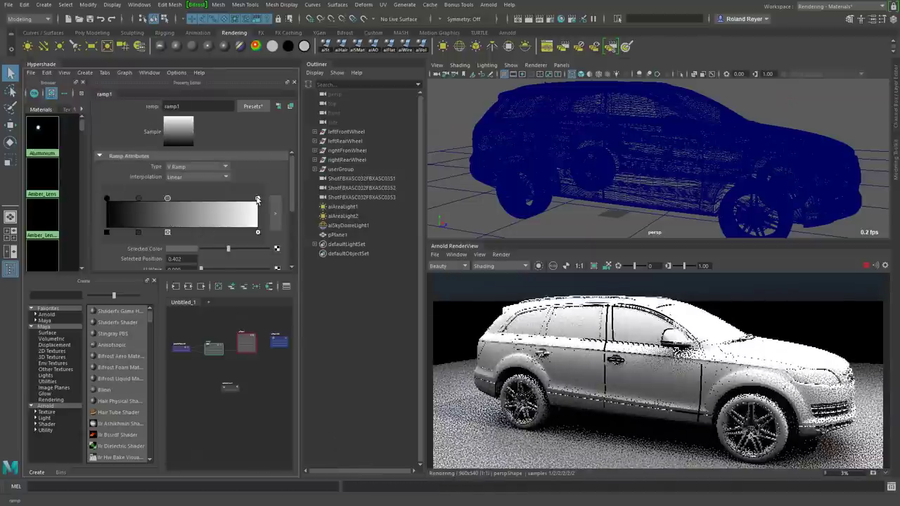
left_click_drag(257, 199, 205, 198)
left_click(186, 176)
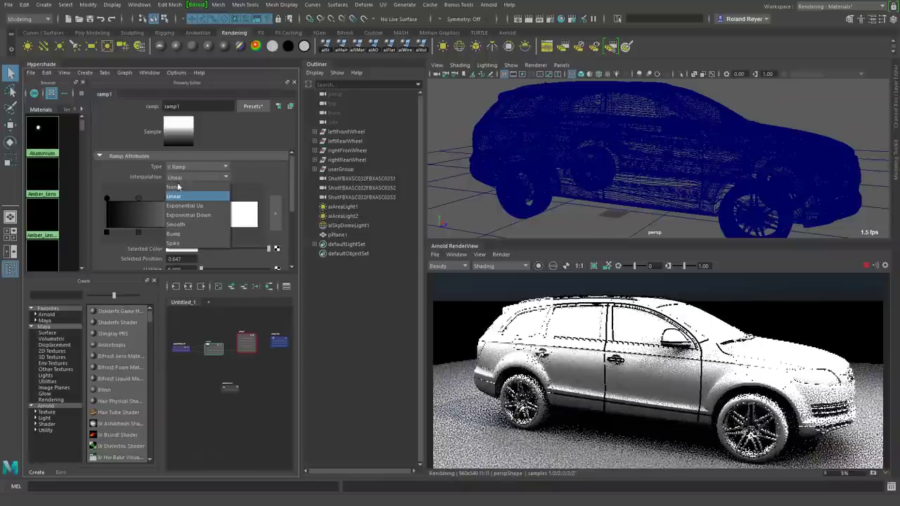
left_click(173, 188)
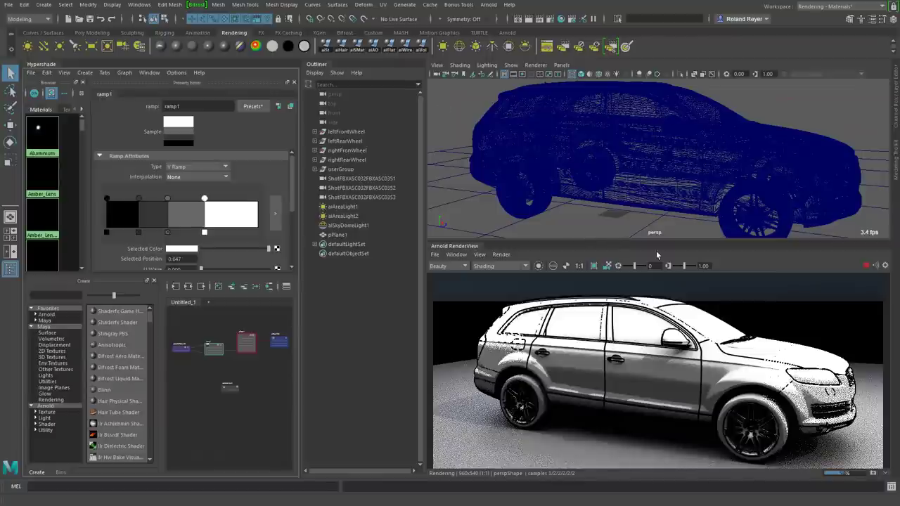
Stop the render, delete aiSkyDomeLight1, and restart the IPR render.
left_click(866, 265)
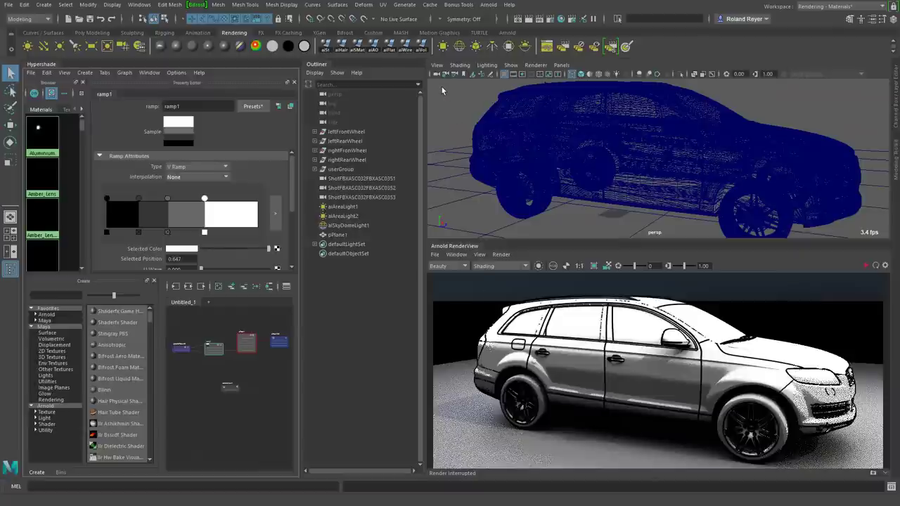
left_click(348, 225)
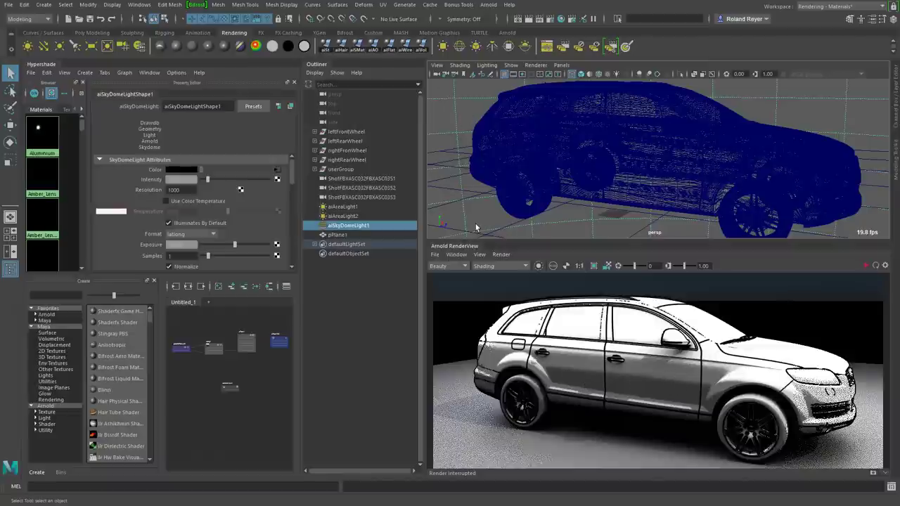
key("Delete")
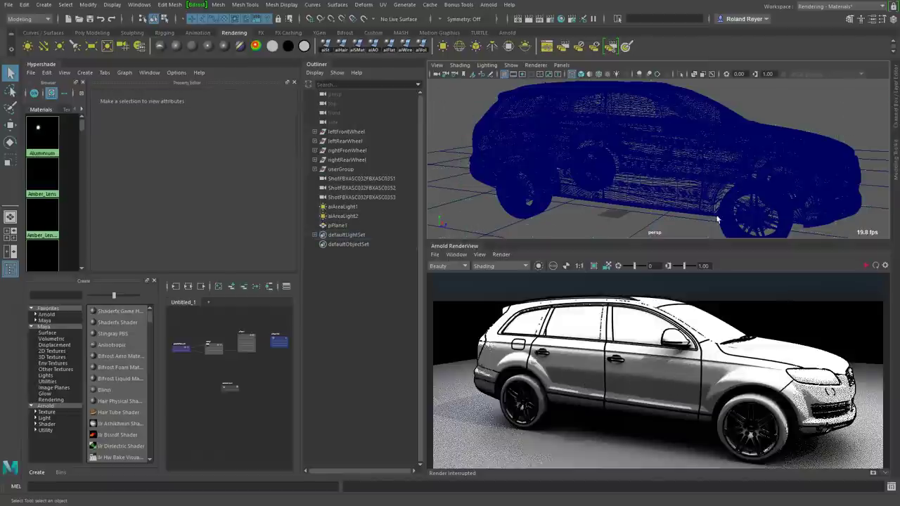
left_click(866, 265)
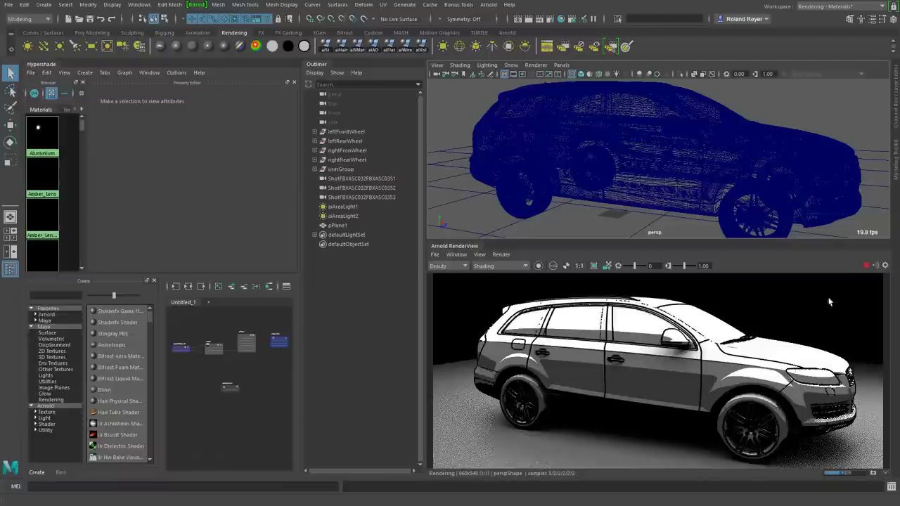
Stop the render, orbit out to see the area lights, and create directionalLight1.
left_click(866, 265)
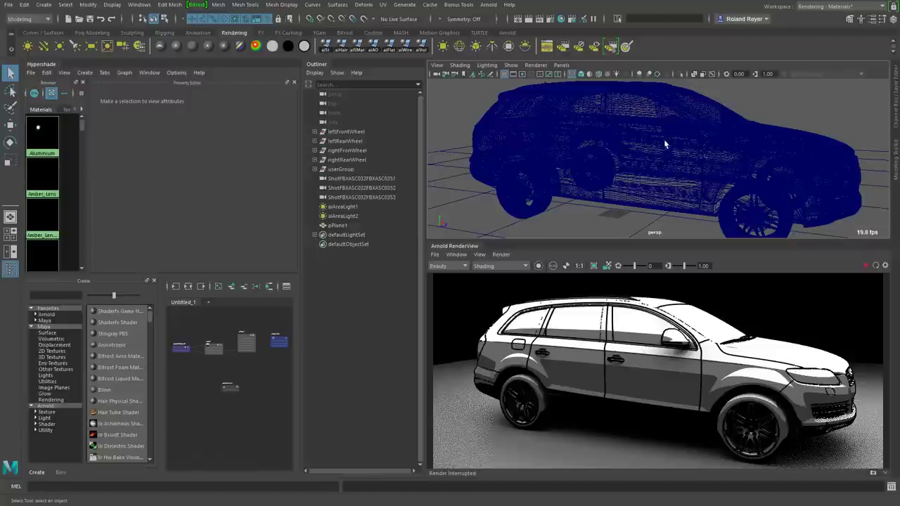
scroll(703, 169, "down", 6)
left_click_drag(738, 190, 654, 197, "alt")
left_click_drag(649, 91, 707, 107)
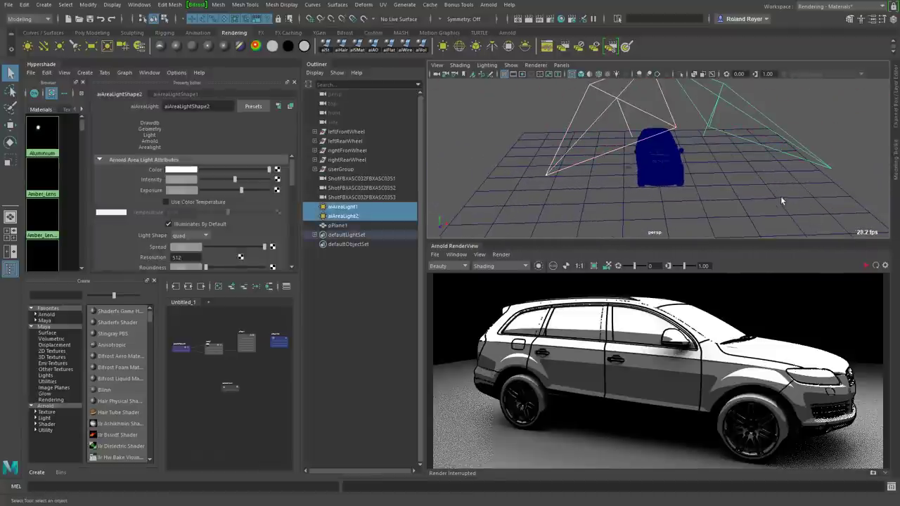
scroll(771, 198, "down", 3)
left_click_drag(771, 198, 676, 182, "alt")
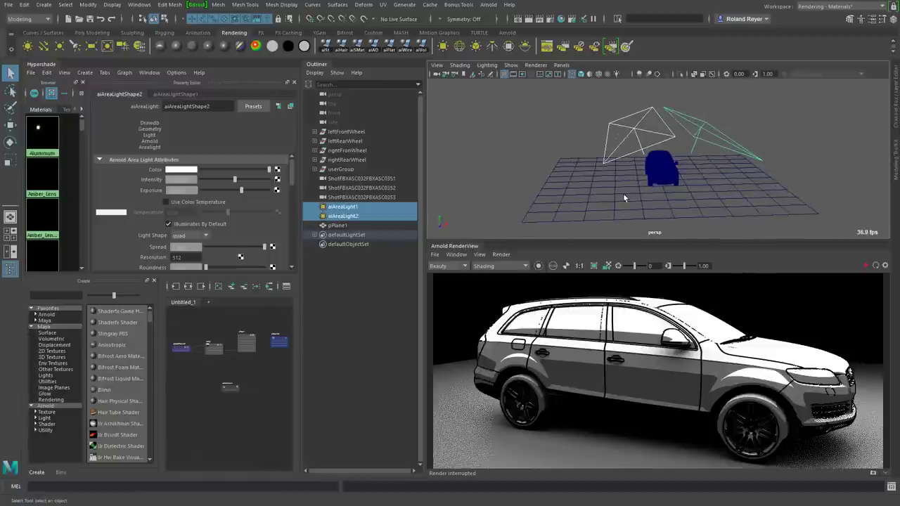
scroll(676, 183, "up", 3)
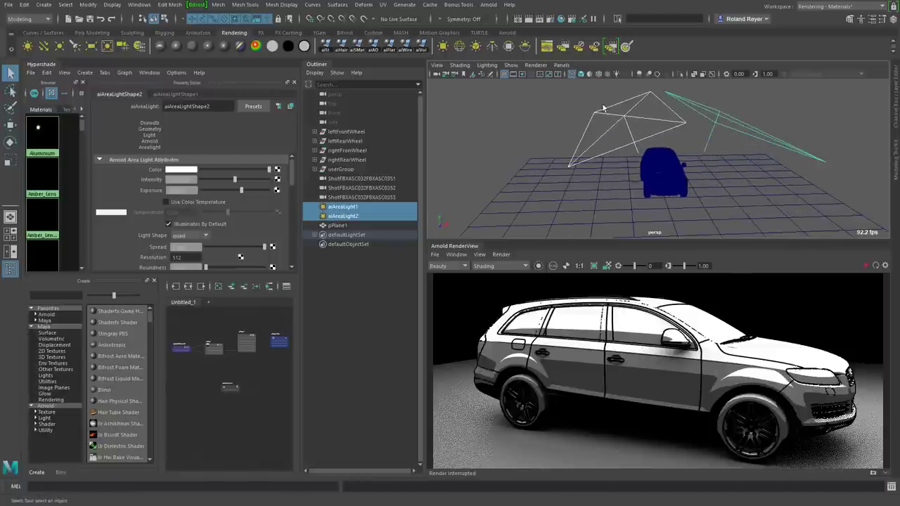
left_click(499, 114)
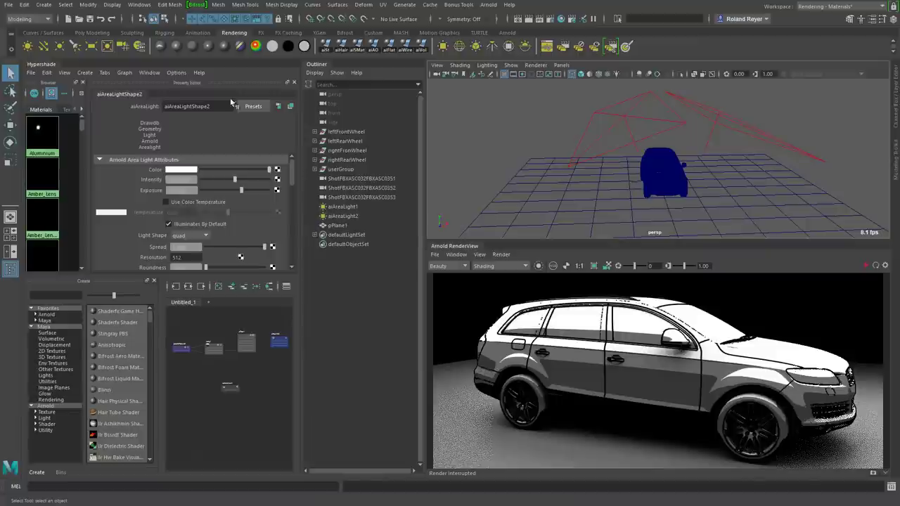
left_click(43, 46)
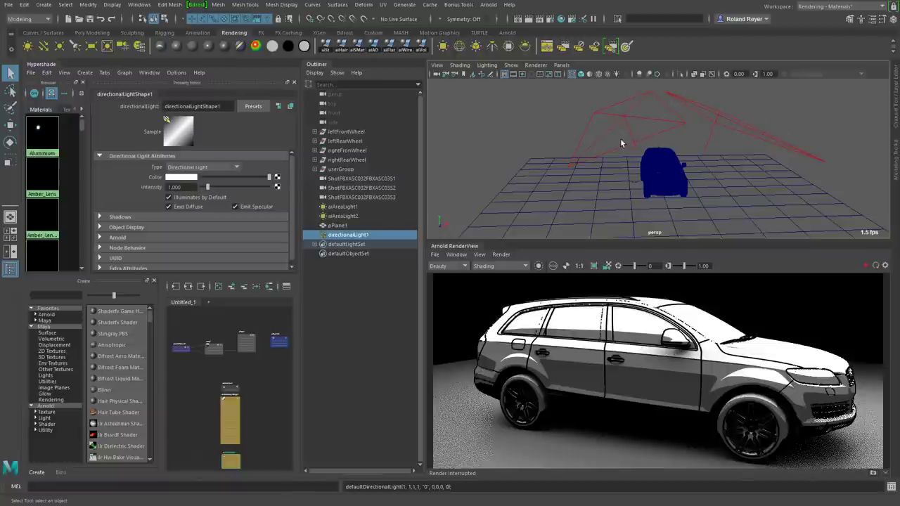
Match directionalLight1 to aiAreaLight2's transform, then delete aiAreaLight2.
left_click(585, 120, "shift")
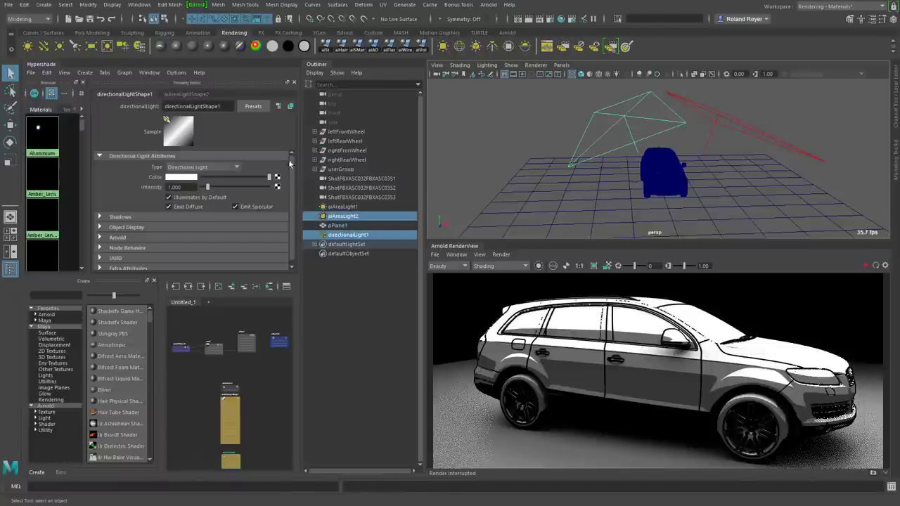
left_click(88, 4)
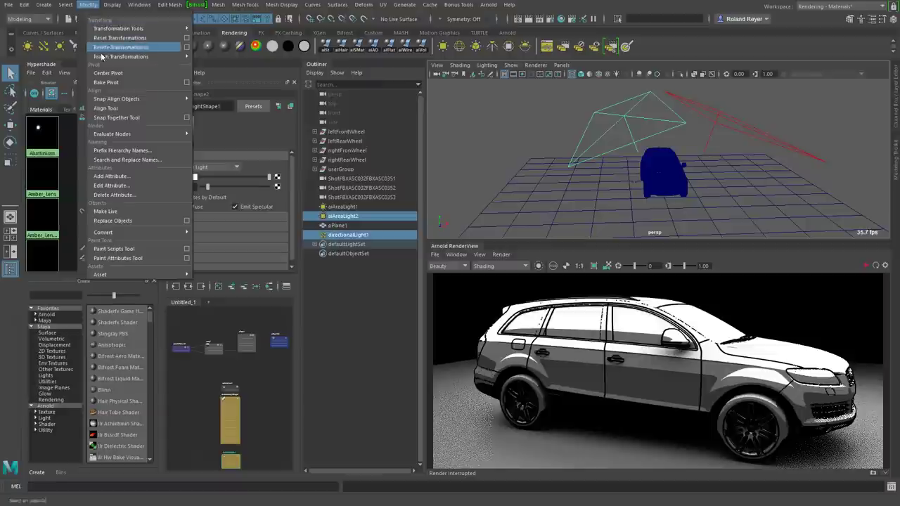
mouse_move(105, 60)
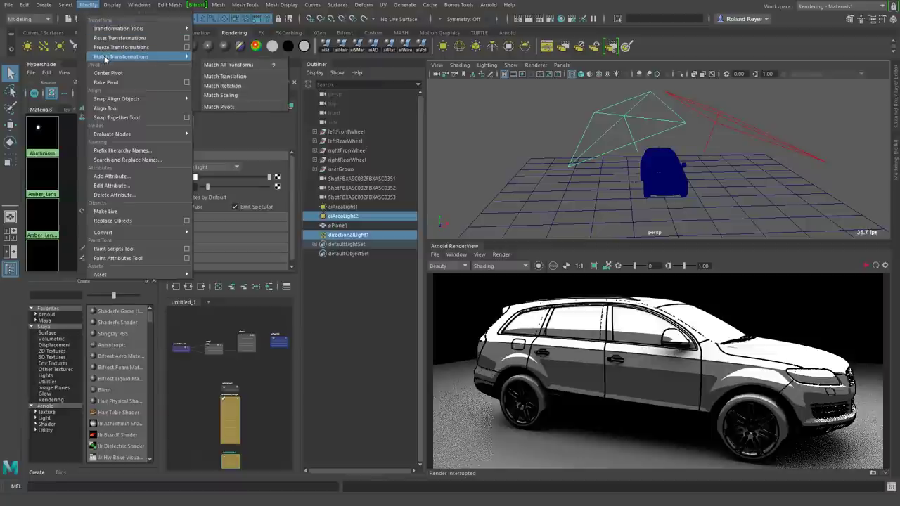
left_click(241, 67)
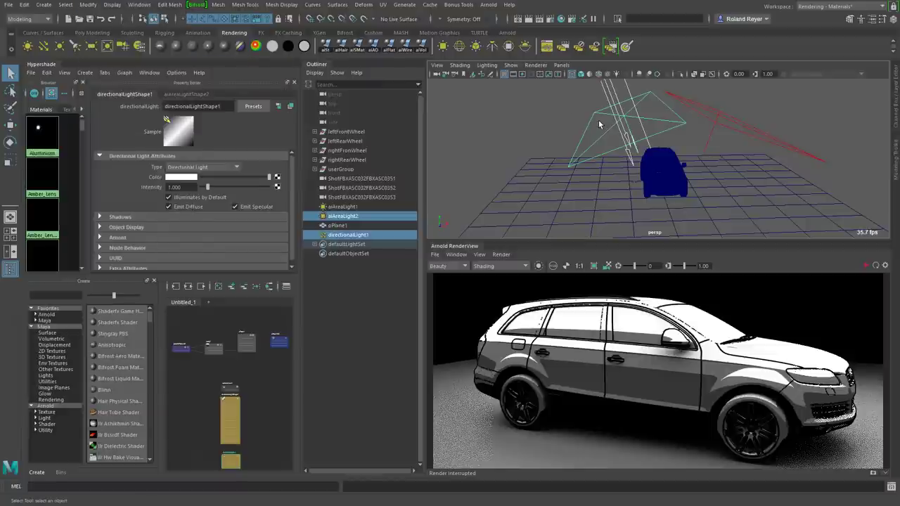
left_click(567, 126)
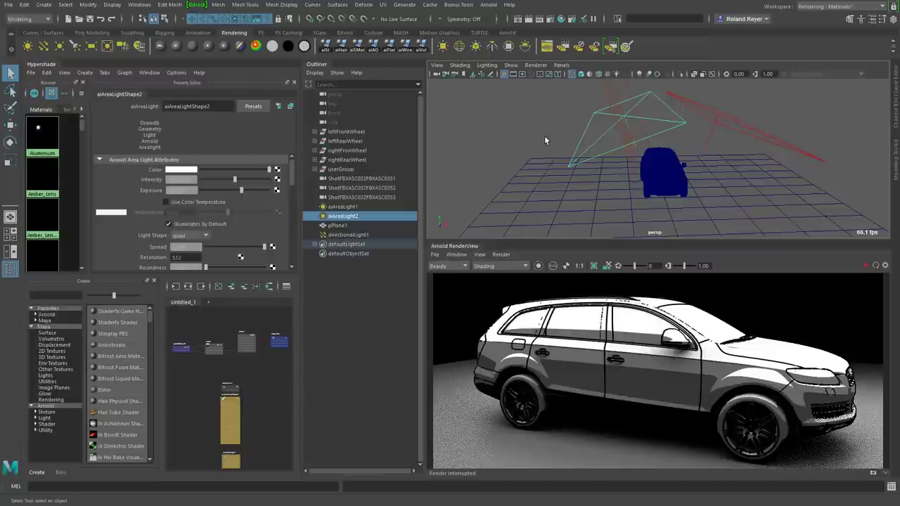
key("Delete")
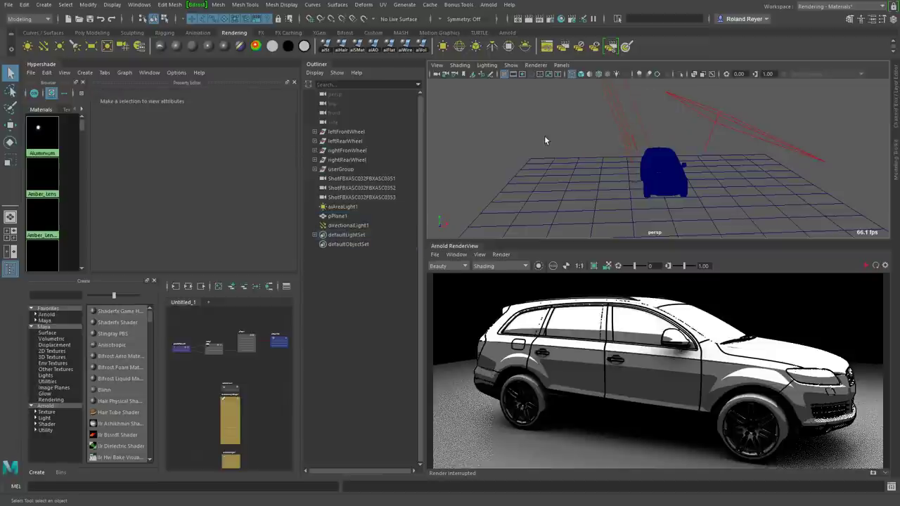
Match a second directional light to the remaining area light, delete it, and select both directional lights.
left_click(59, 46)
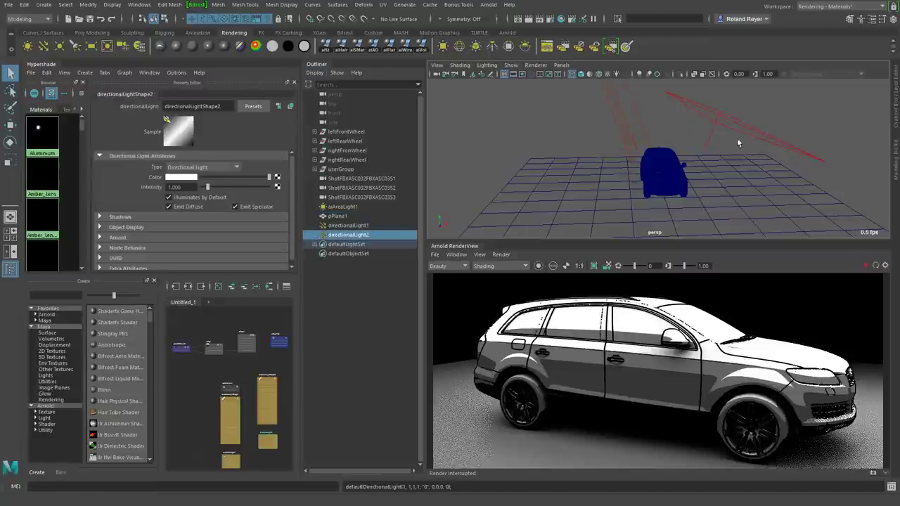
left_click(826, 166, "shift")
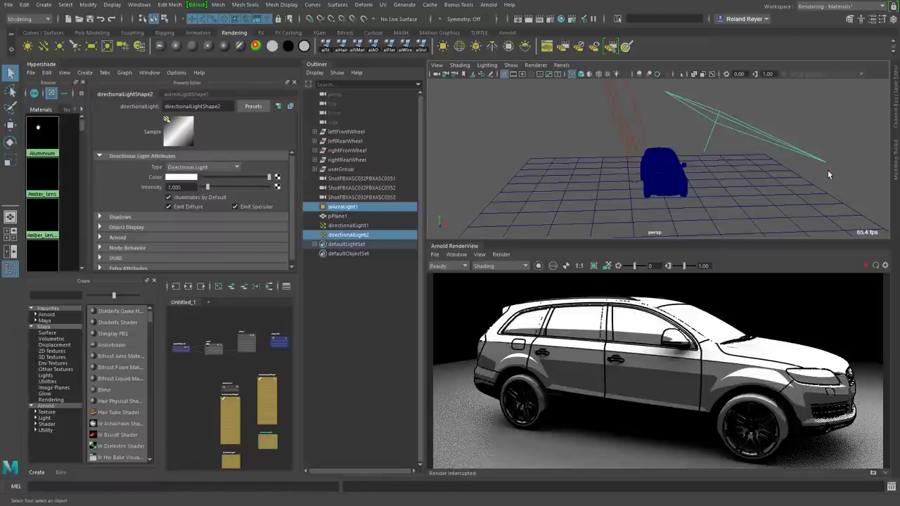
key("ctrl+alt+m")
left_click(809, 153)
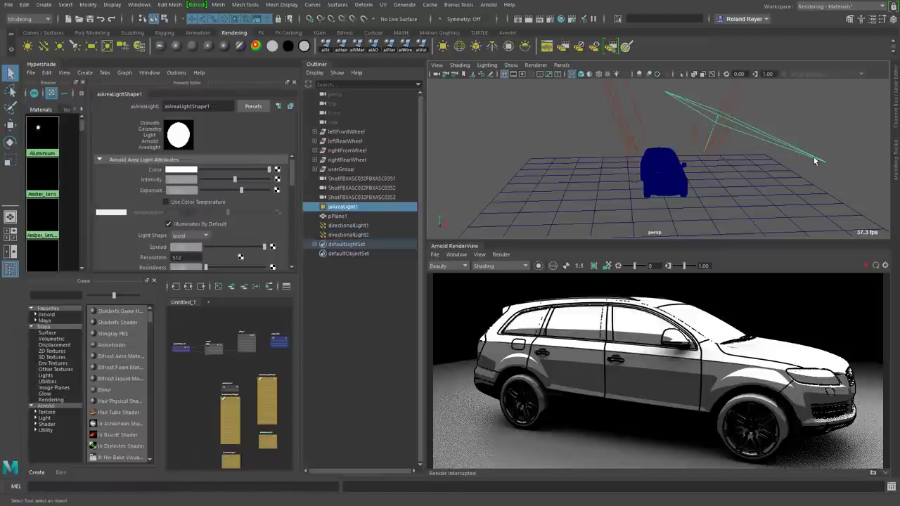
key("Delete")
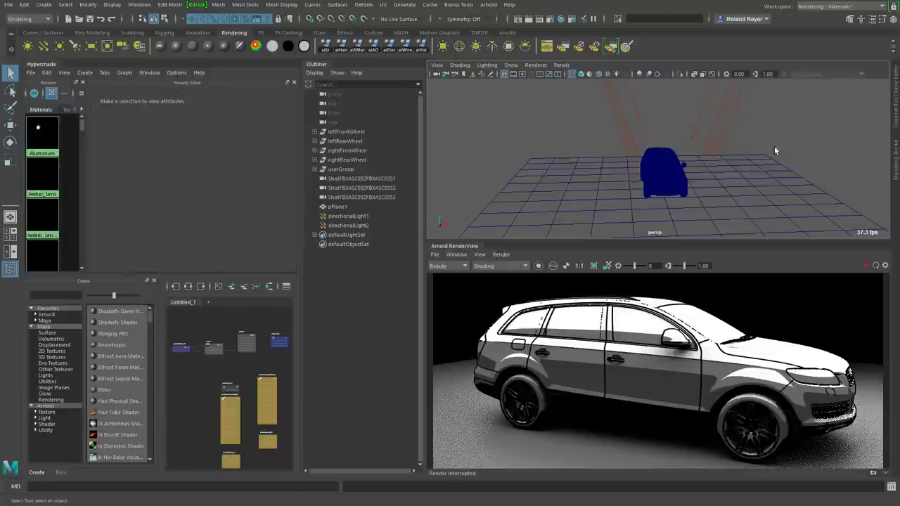
left_click_drag(712, 113, 598, 95)
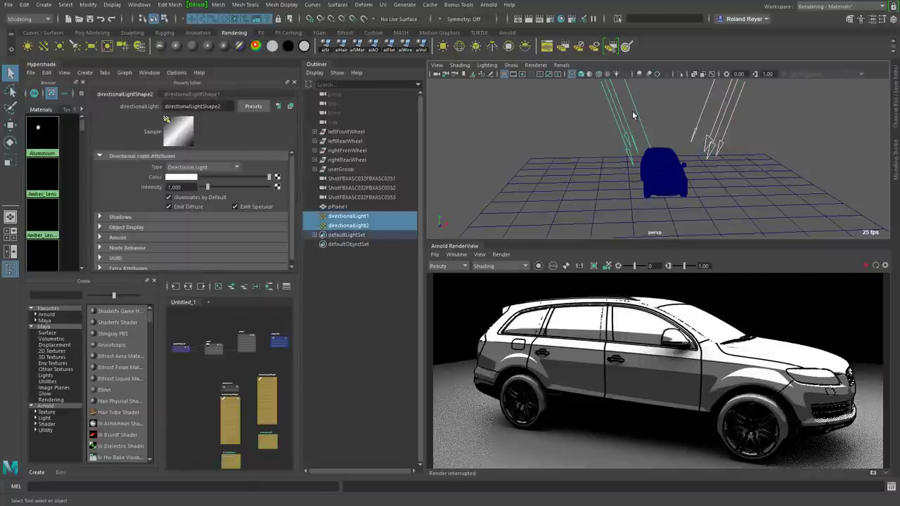
Set Intensity to 4 for both directional lights in the Channel Box and verify it.
left_click(897, 106)
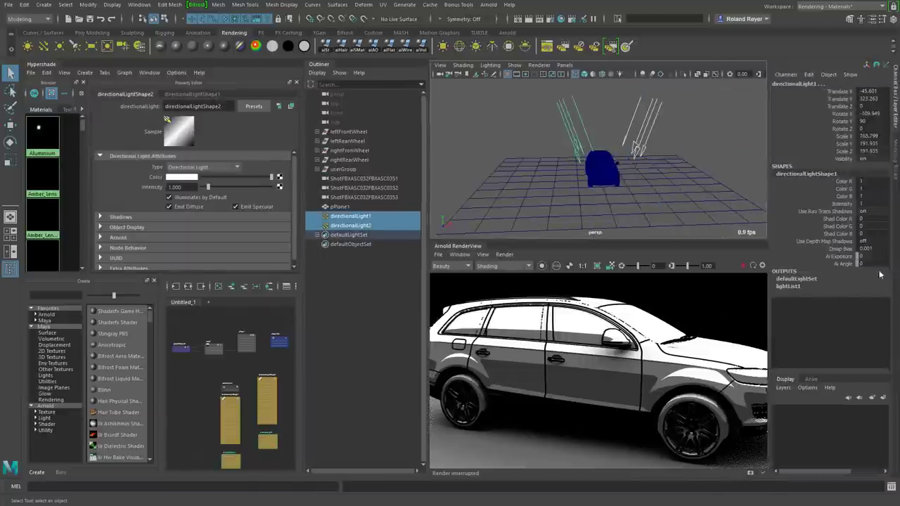
double_click(873, 205)
type("4")
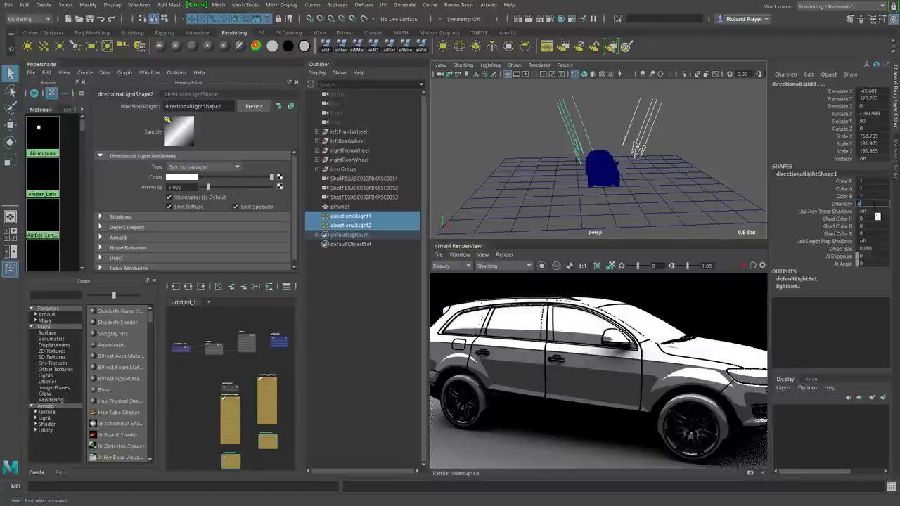
key("Return")
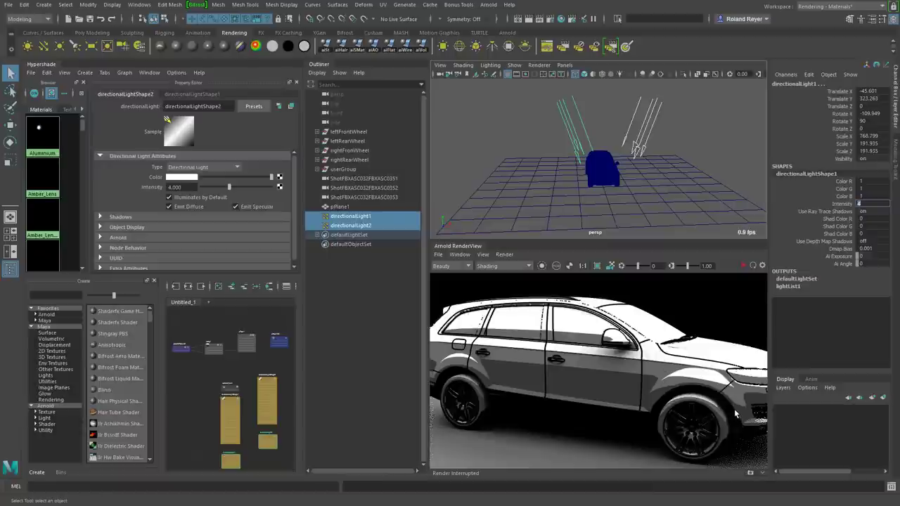
left_click(647, 121, "shift")
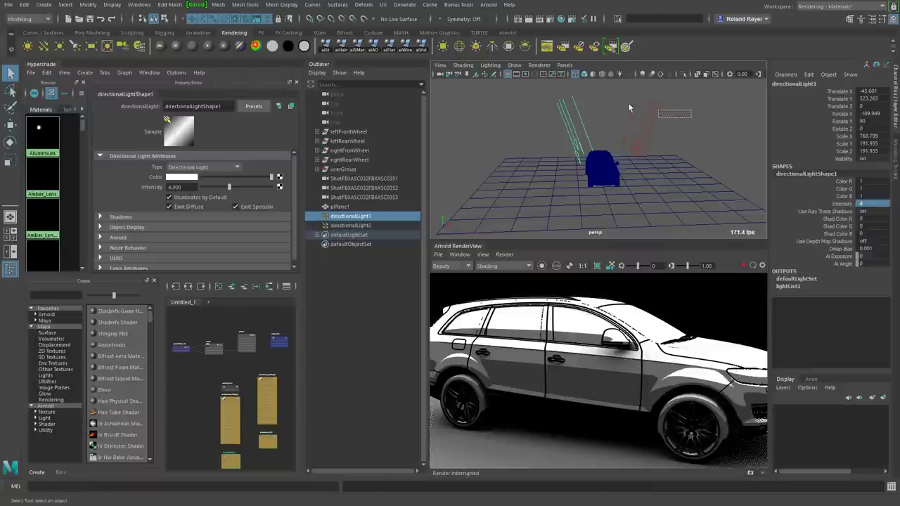
left_click(643, 124, "shift")
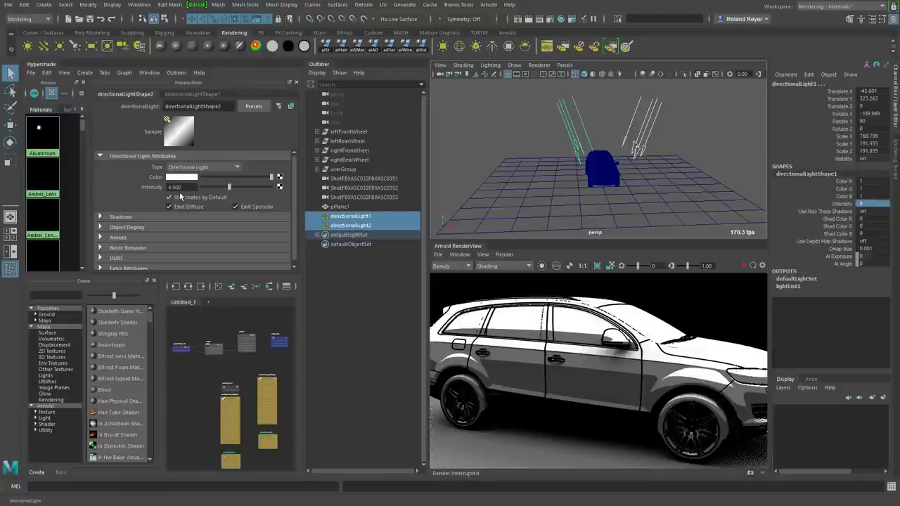
left_click(173, 188)
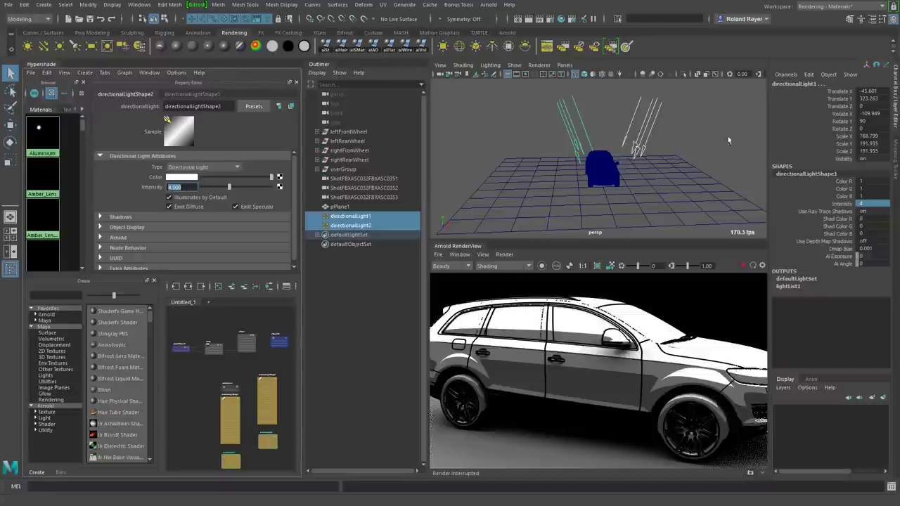
Jump to a saved camera bookmark, dolly close to the car, deselect lights, and restart IPR.
left_click(896, 126)
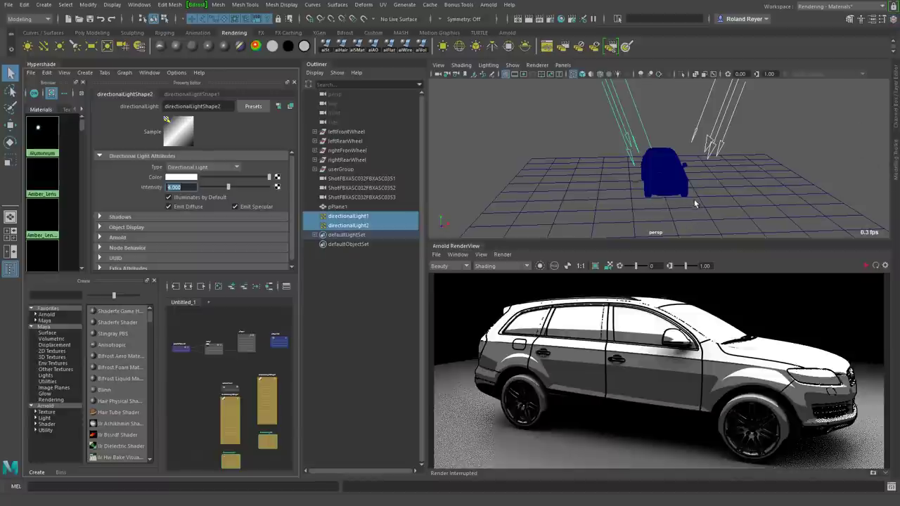
left_click(488, 65)
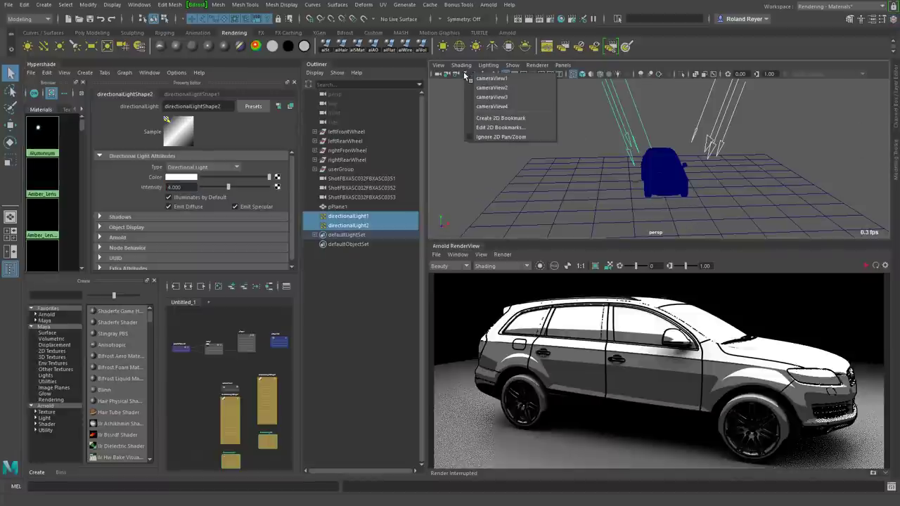
left_click(490, 111)
right_click_drag(490, 113, 751, 237, "alt")
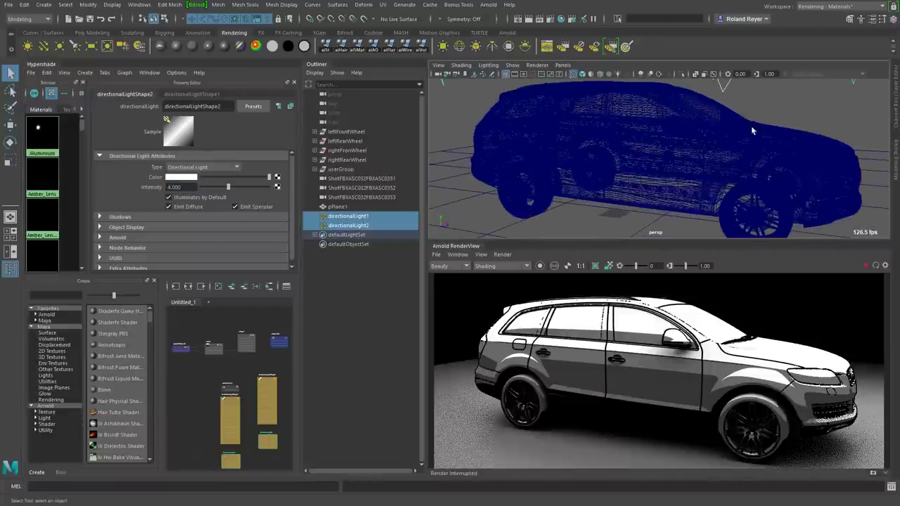
left_click(841, 222)
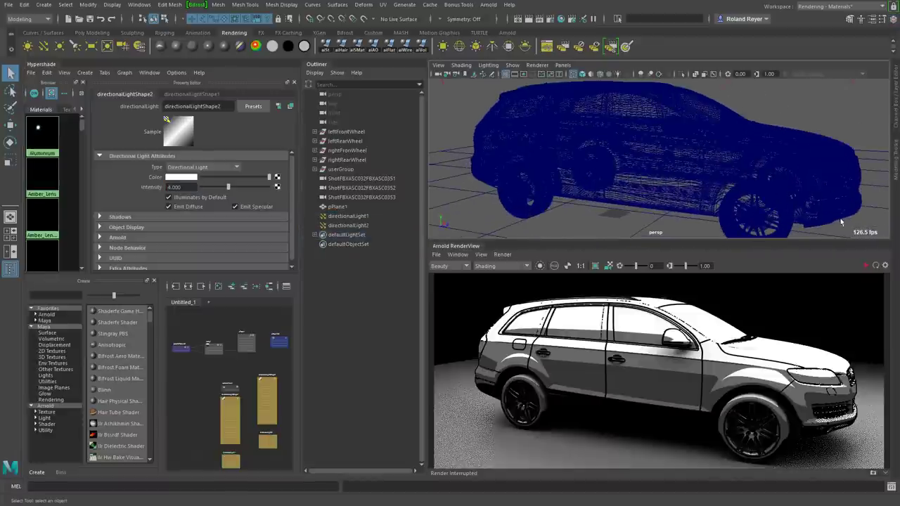
left_click(865, 266)
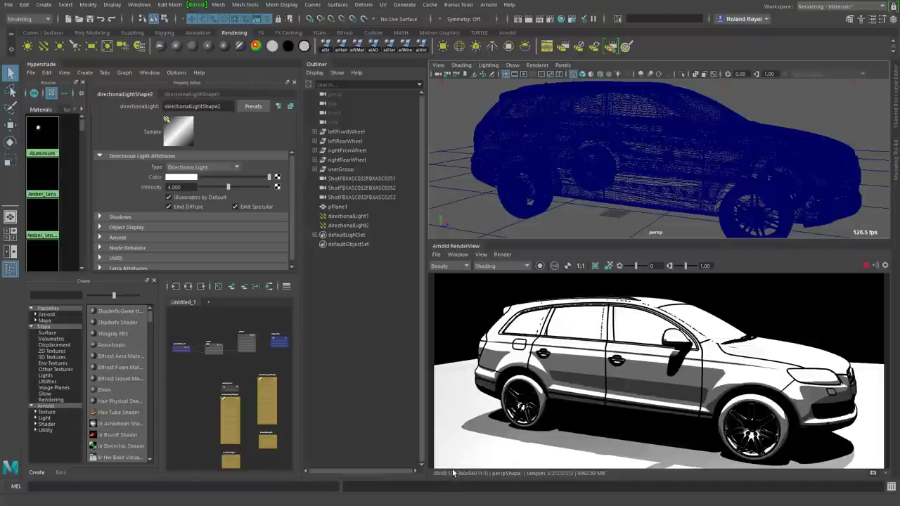
Set Arnold Diffuse and Specular samples to 0 in Render Settings, then close it.
left_click(557, 19)
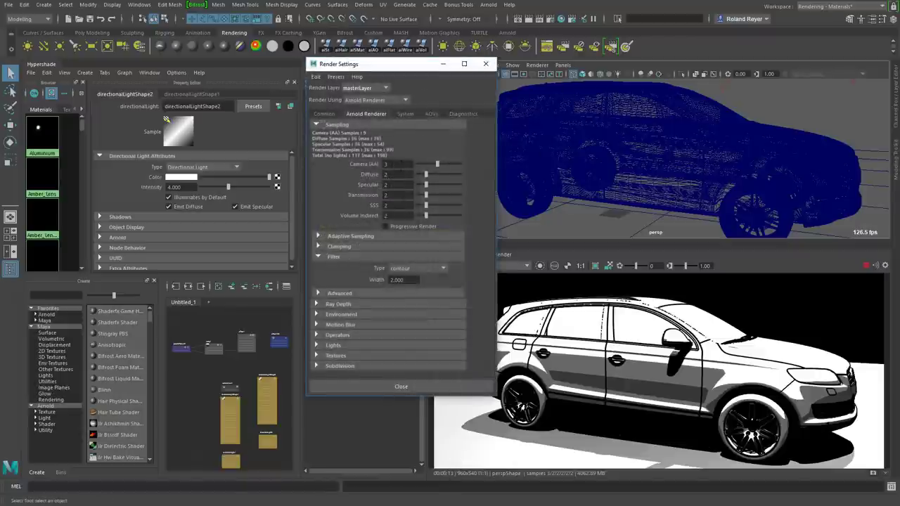
left_click_drag(425, 173, 416, 175)
left_click_drag(426, 184, 417, 215)
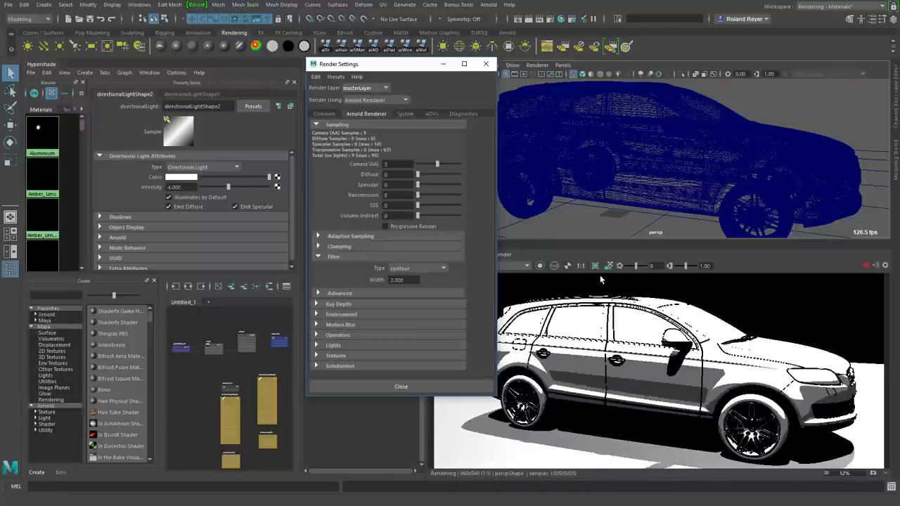
left_click_drag(420, 68, 510, 101)
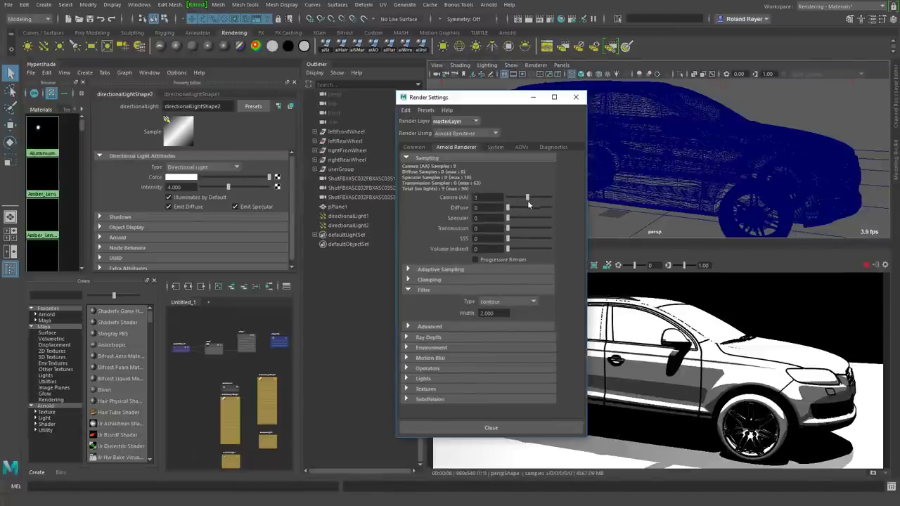
left_click(569, 430)
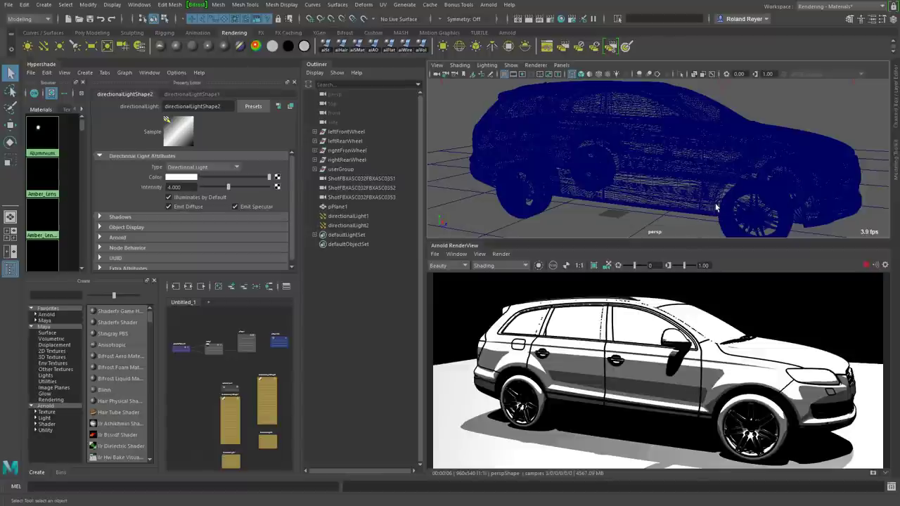
Zoom out and pan to frame the whole car, then select pPlane1.
scroll(698, 196, "down", 5)
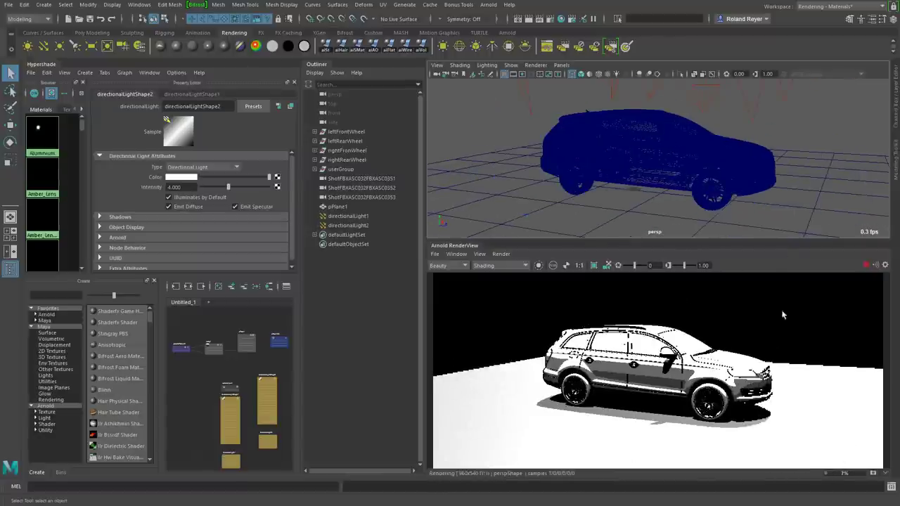
middle_click_drag(713, 195, 692, 161, "alt")
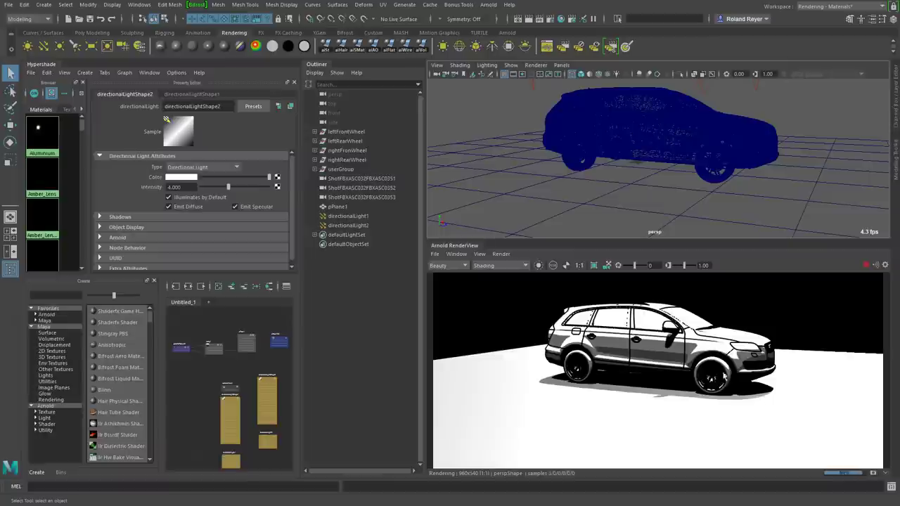
left_click_drag(602, 220, 602, 220)
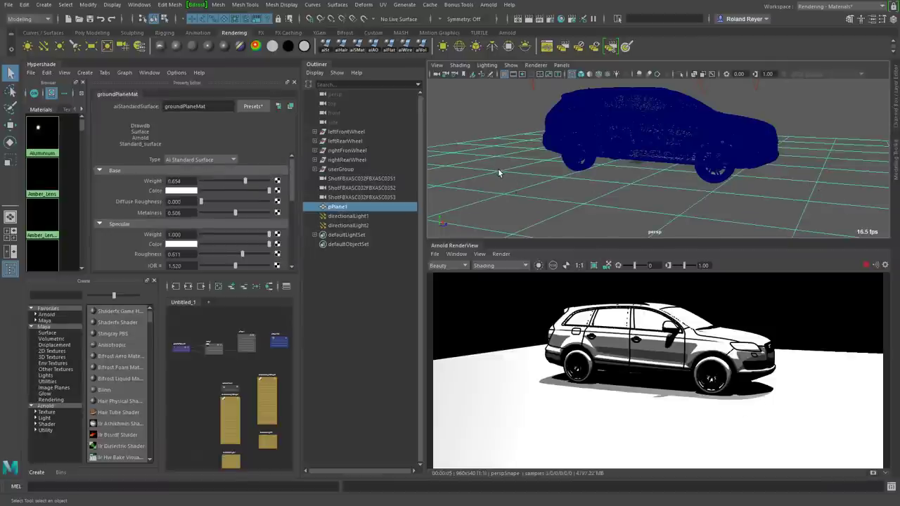
Assign an aiToon material to pPlane1 and raise its Specular Weight to about 0.74.
mouse_move(499, 169)
right_mouse_down()
mouse_move(514, 398)
mouse_move(519, 422)
mouse_move(563, 421)
mouse_move(573, 505)
right_mouse_up()
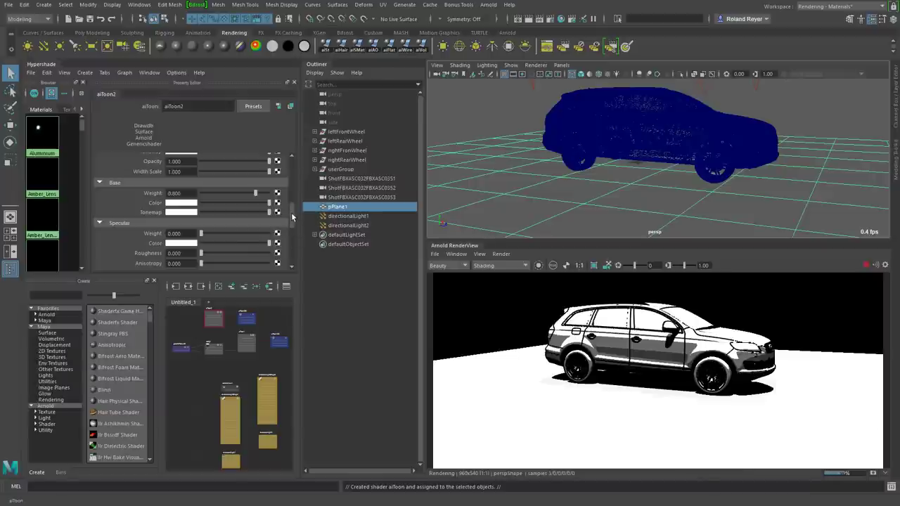
left_click_drag(295, 217, 295, 168)
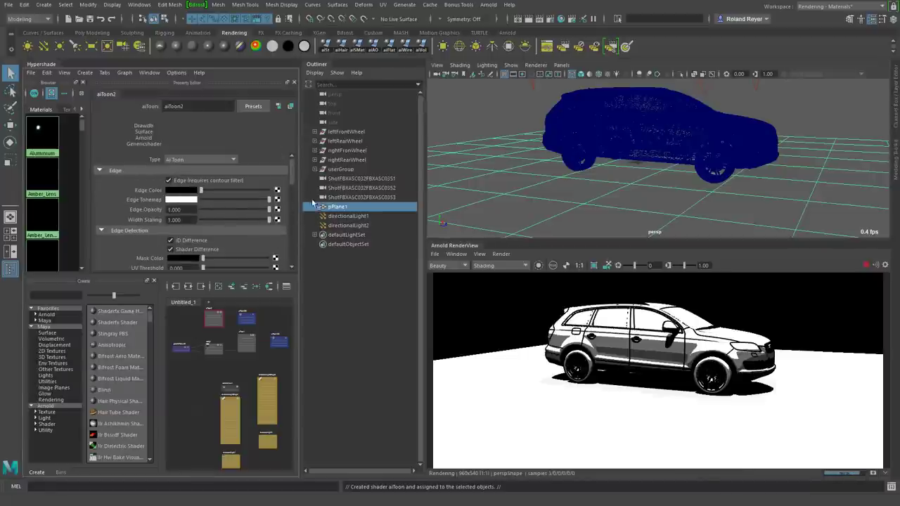
left_click_drag(292, 182, 288, 211)
scroll(235, 230, "down", 3)
left_click_drag(201, 206, 251, 207)
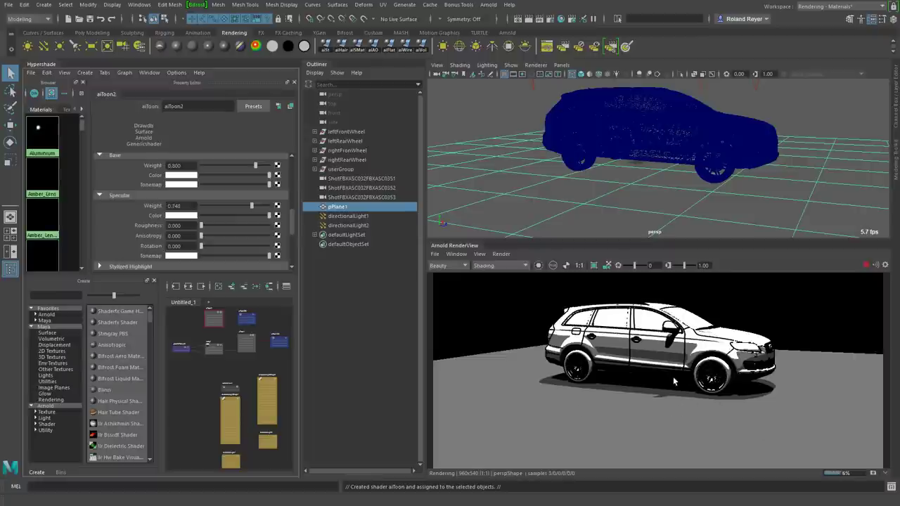
Raise Arnold Specular samples to 1 so the grey floor mirrors the toon car, then close Render Settings.
left_click(550, 22)
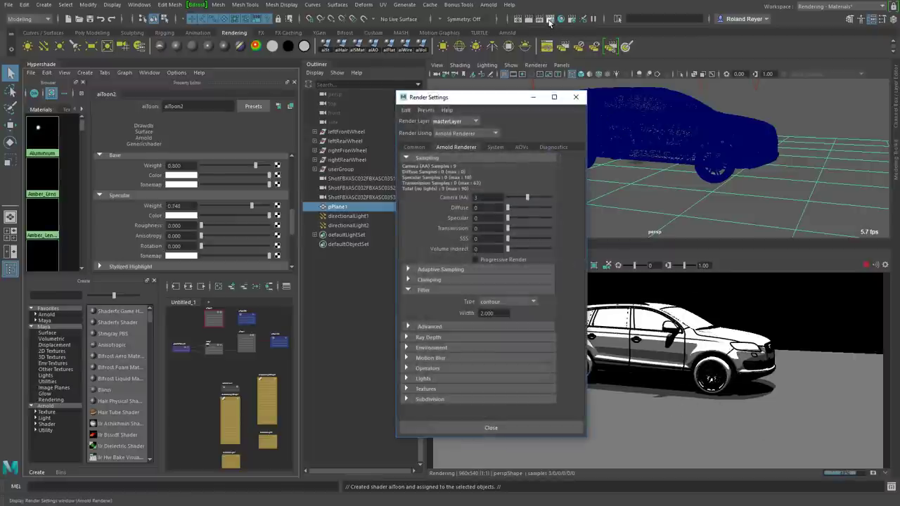
left_click_drag(495, 95, 454, 86)
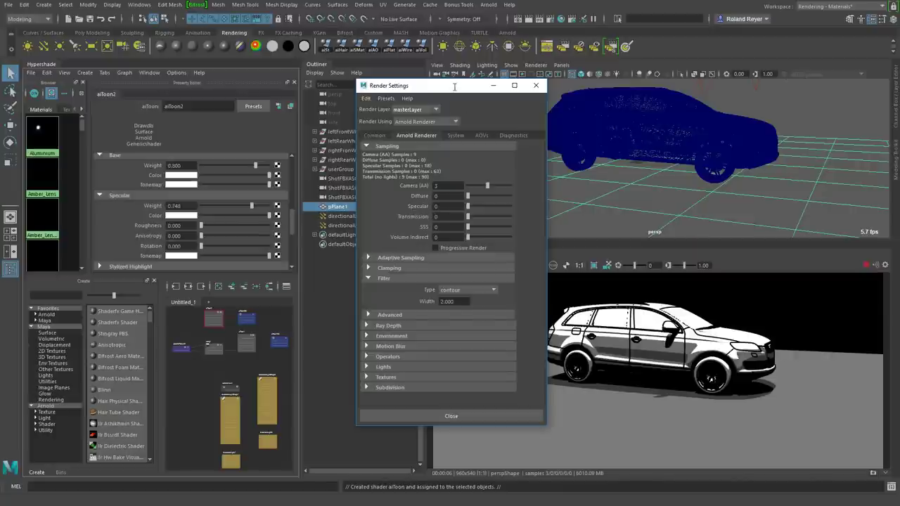
left_click_drag(455, 87, 374, 94)
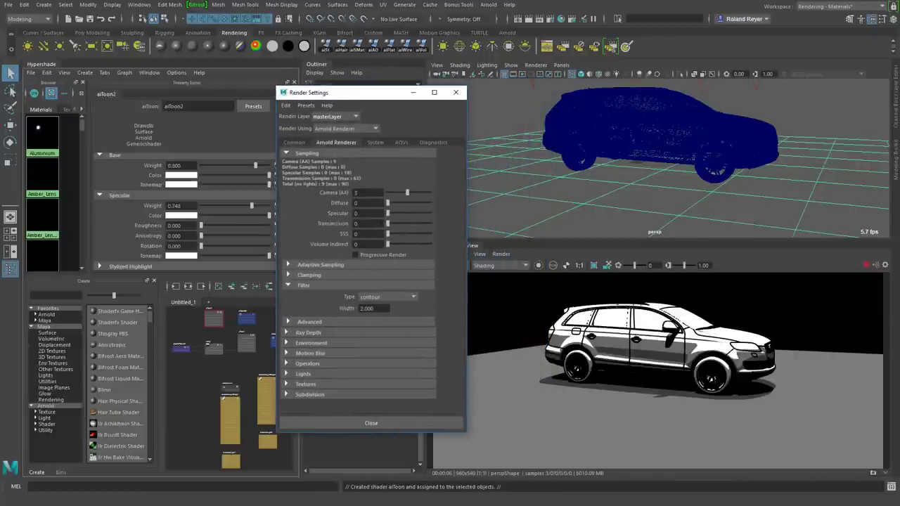
left_click(391, 214)
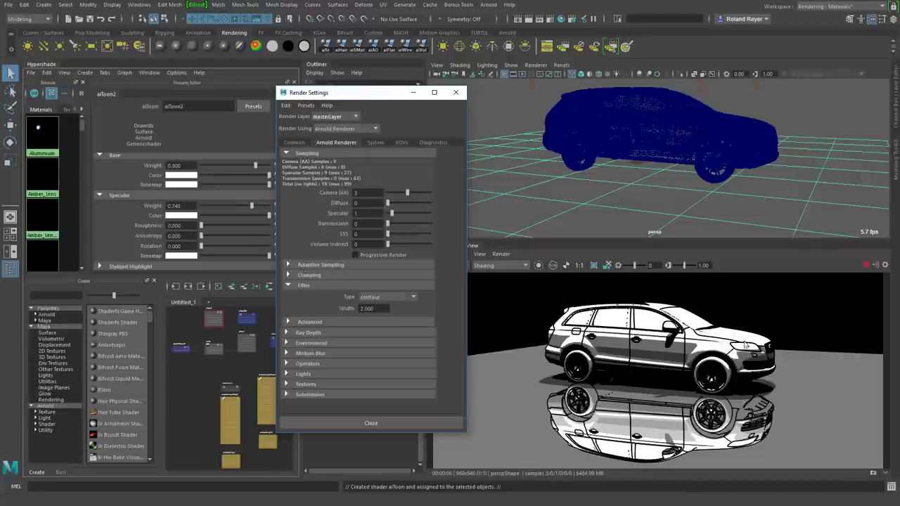
left_click_drag(382, 95, 403, 96)
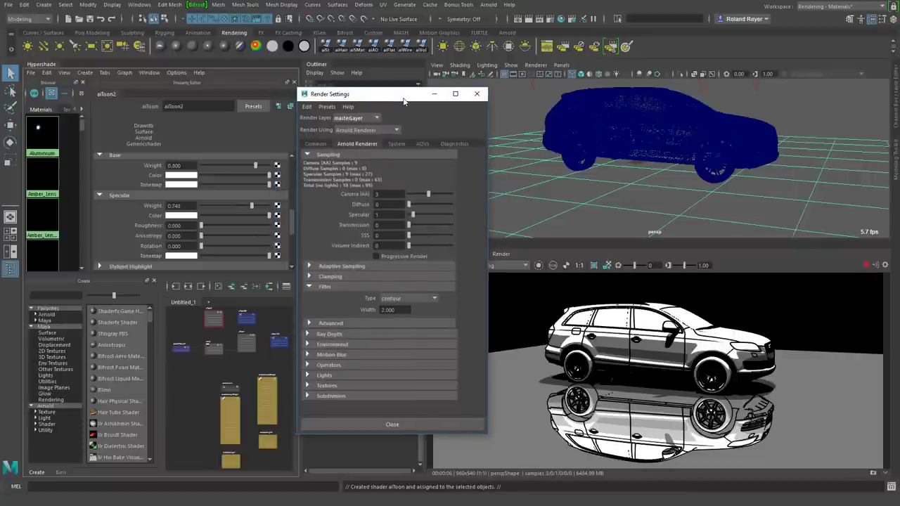
left_click(478, 94)
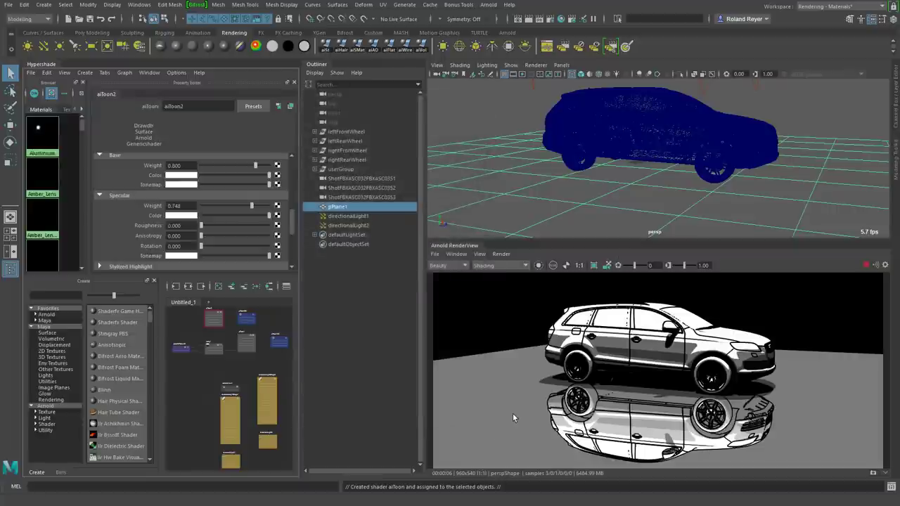